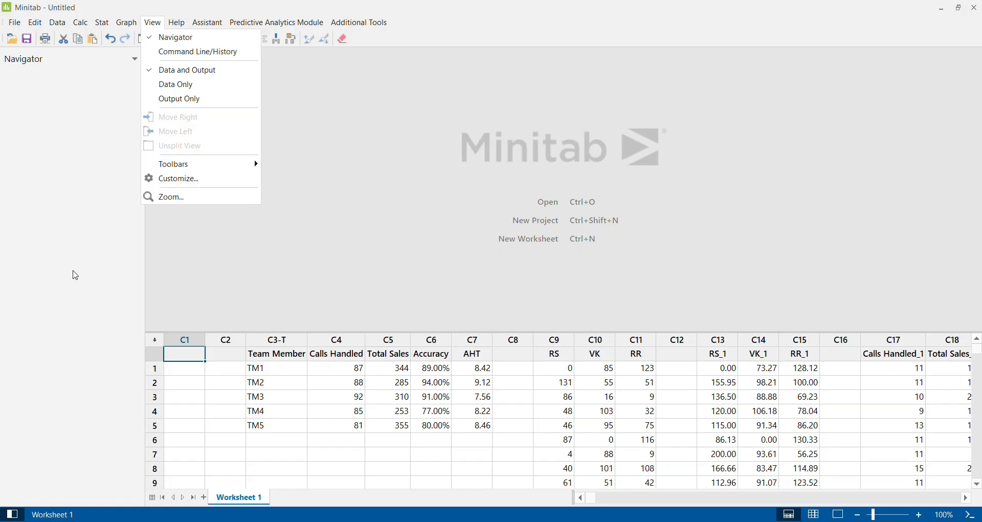
left_click(288, 282)
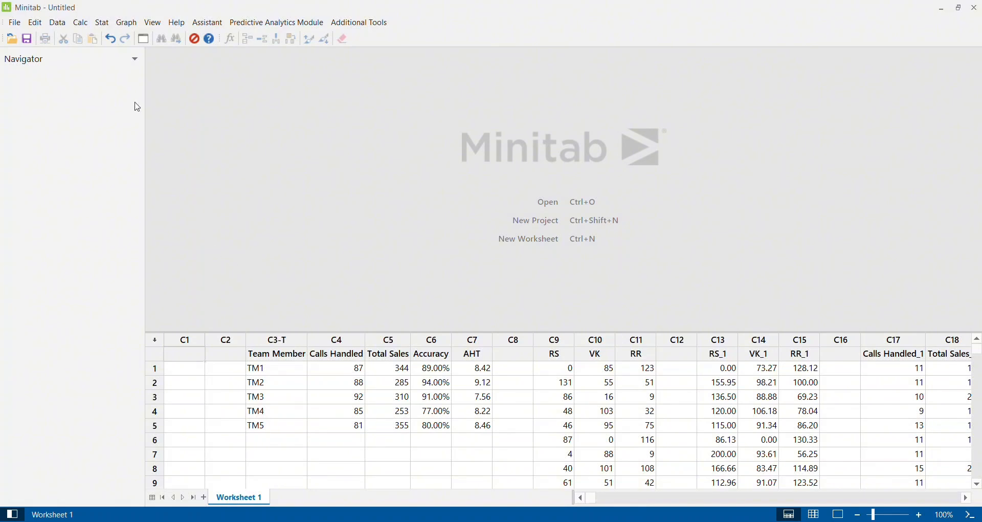
left_click(123, 23)
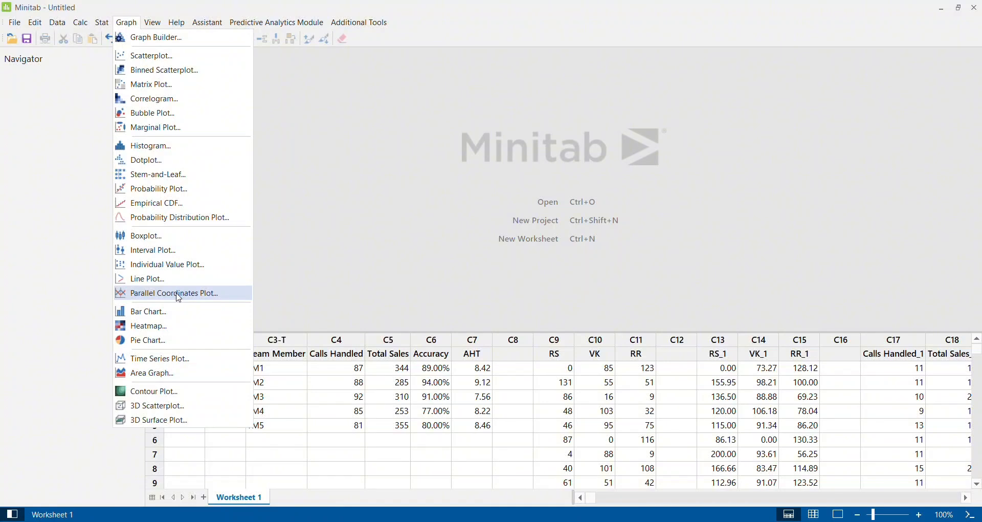
left_click(379, 244)
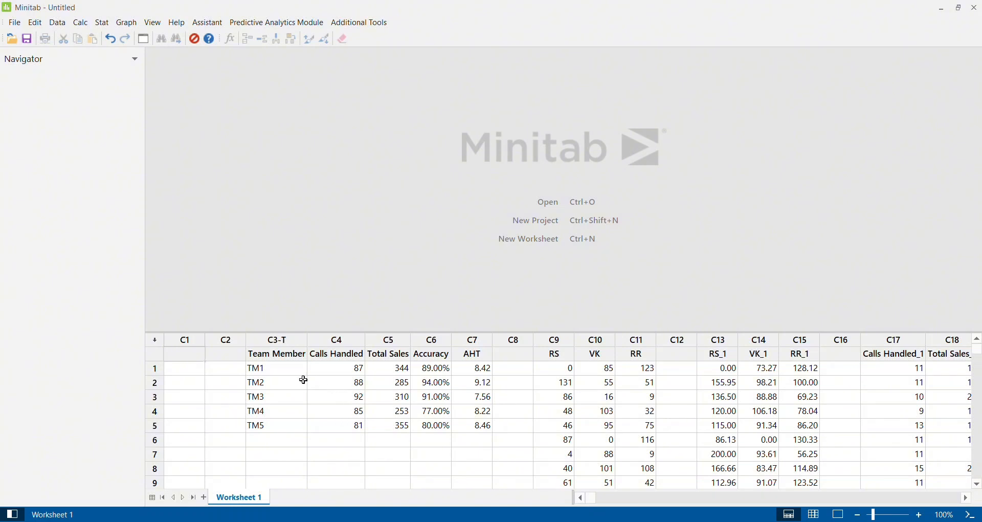
Review the Team Member and Calls Handled columns for TM1 to TM5 in Worksheet 1
left_click(262, 368)
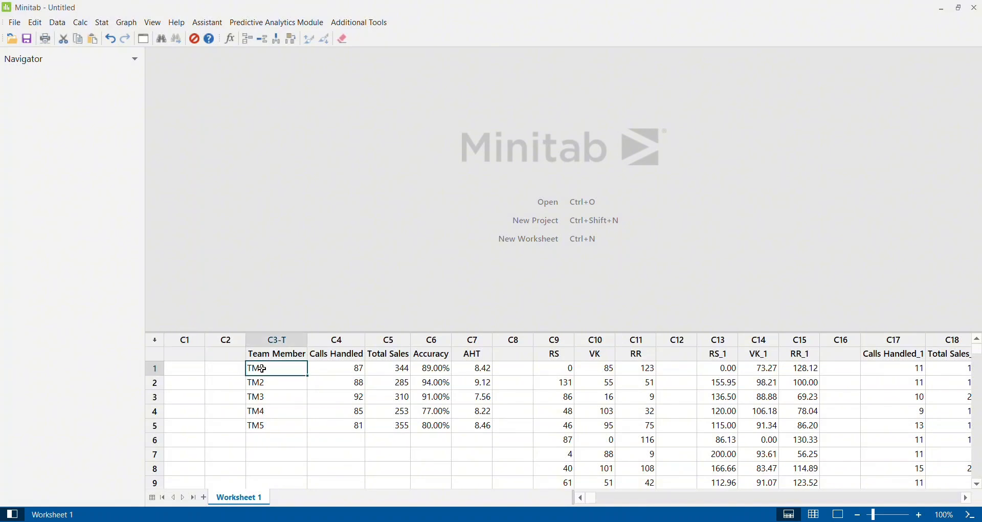
key("Down")
key("Down")
key("Down")
key("Down")
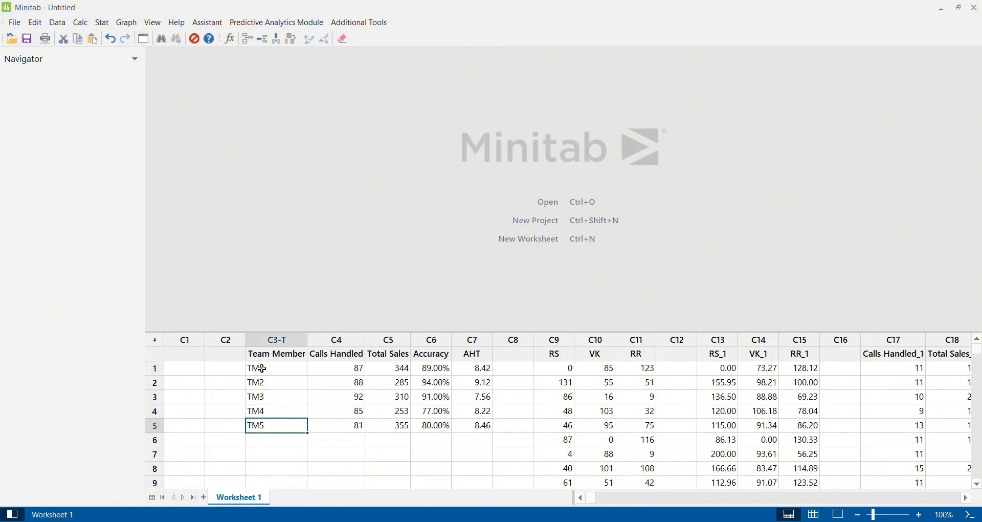
key("Right")
key("Up")
key("Up")
key("Up")
key("Up")
key("Right")
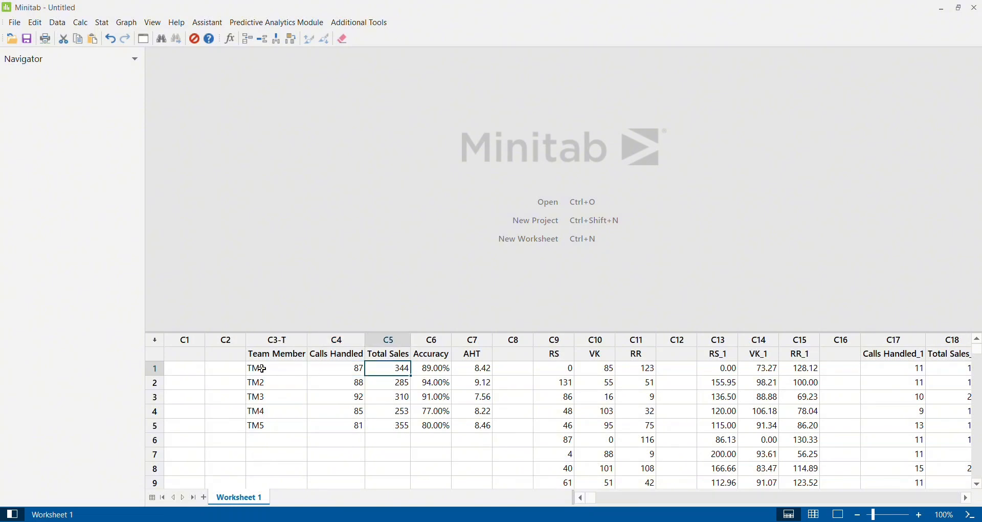
key("Left")
key("Down")
key("Down")
key("Down")
key("Down")
key("Down")
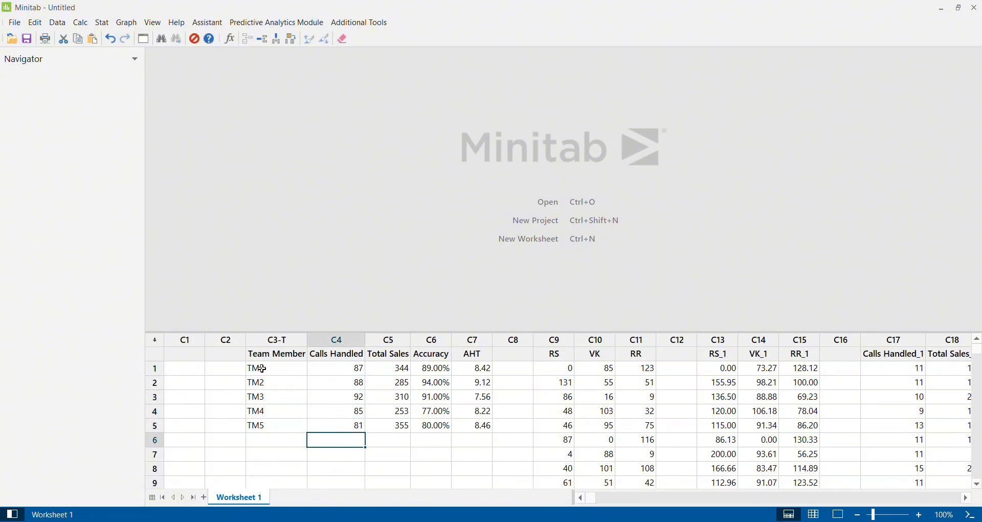
Review the Total Sales values in C5 for all five team members
key("Right")
key("Up")
key("Up")
key("Up")
key("Up")
key("Up")
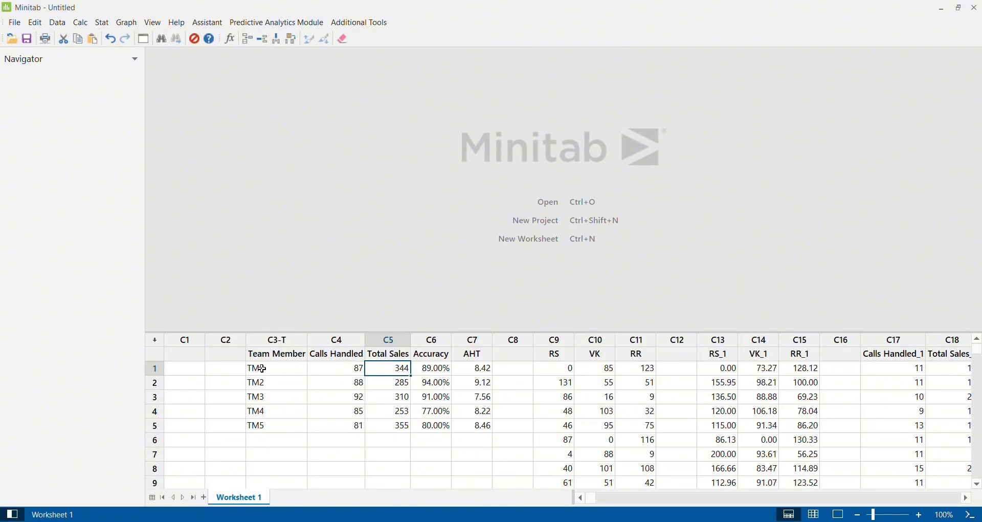
key("Down")
key("Down")
key("Down")
key("Down")
key("Right")
key("Left")
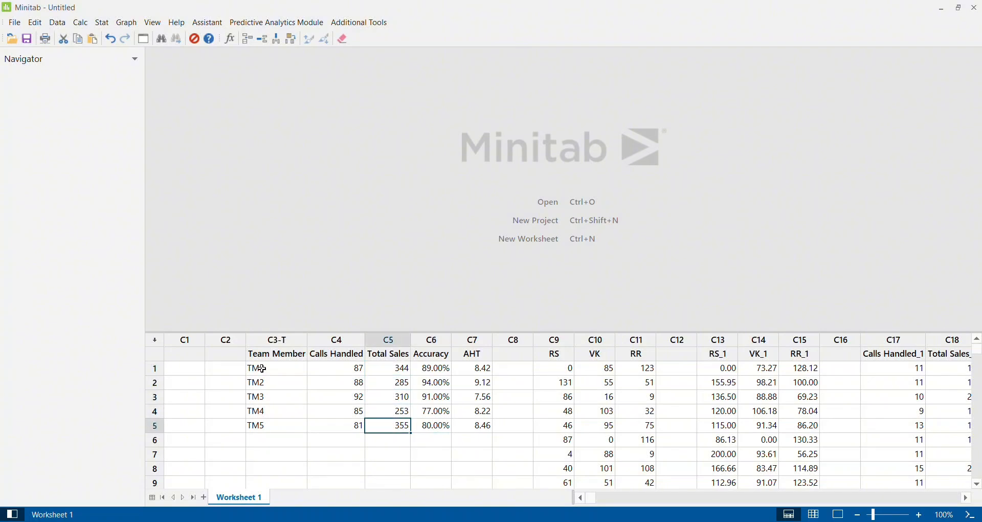
Review the Accuracy values in C6 and the start of the AHT column in C7
key("Right")
key("Up")
key("Up")
key("Up")
key("Up")
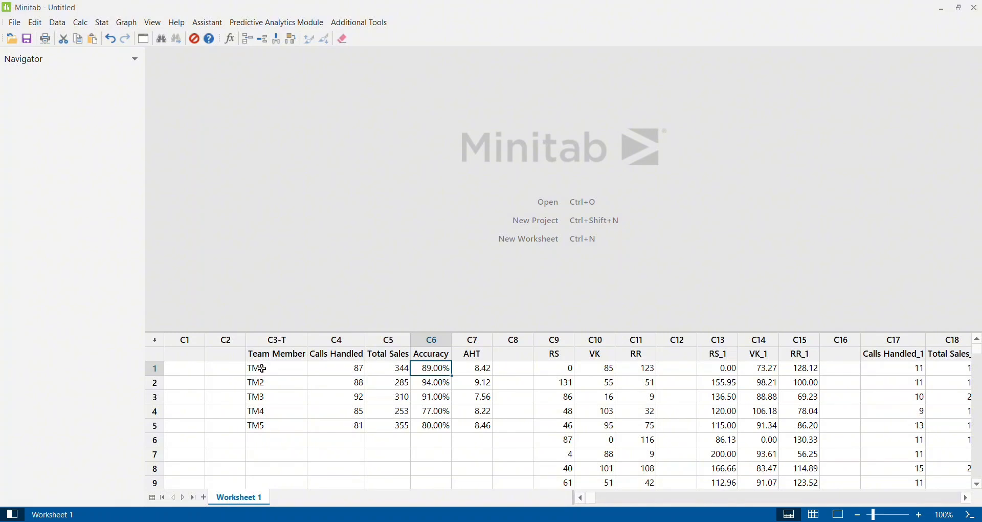
key("Down")
key("Down")
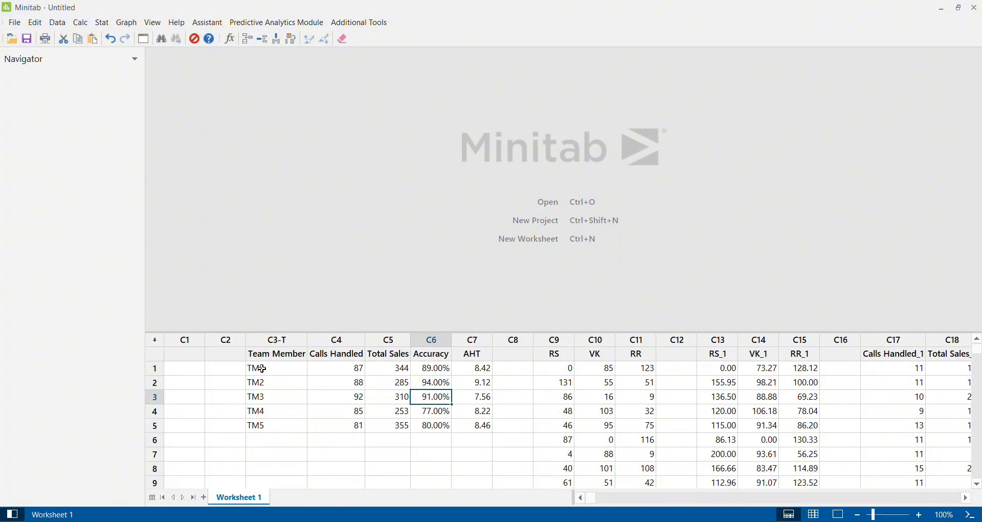
key("Down")
key("Down")
key("Up")
key("Up")
key("Up")
key("Up")
key("Right")
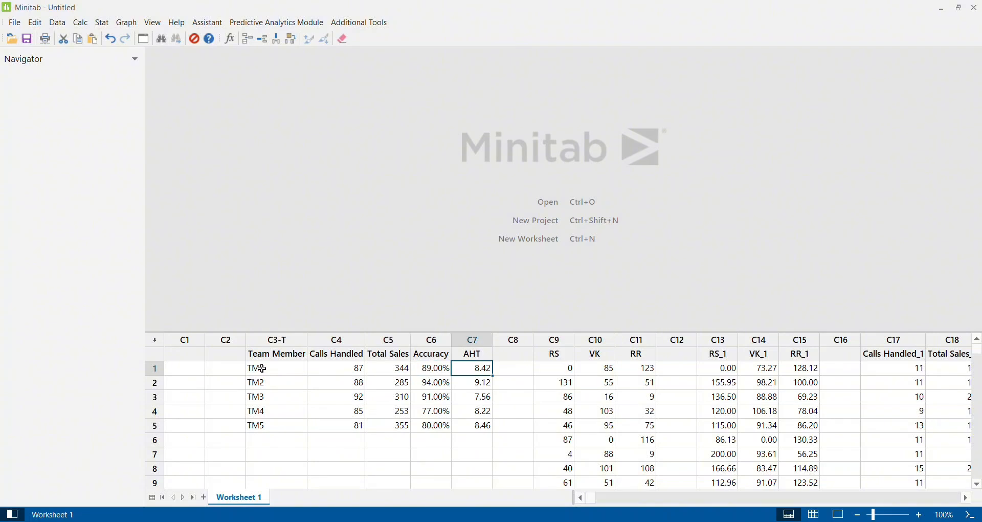
Compare the first-row values across the Team Member, Calls Handled, Total Sales, Accuracy and AHT columns, continuing into the neighbouring dataset
key("Left")
key("Left")
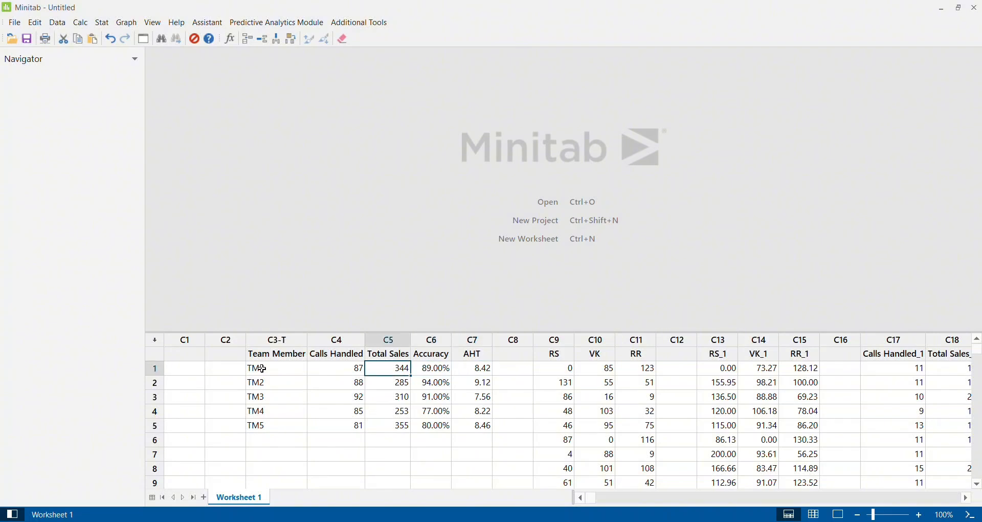
key("Left")
key("Left")
key("Left")
key("Right")
key("Right")
key("Right")
key("Right")
key("Right")
key("Right")
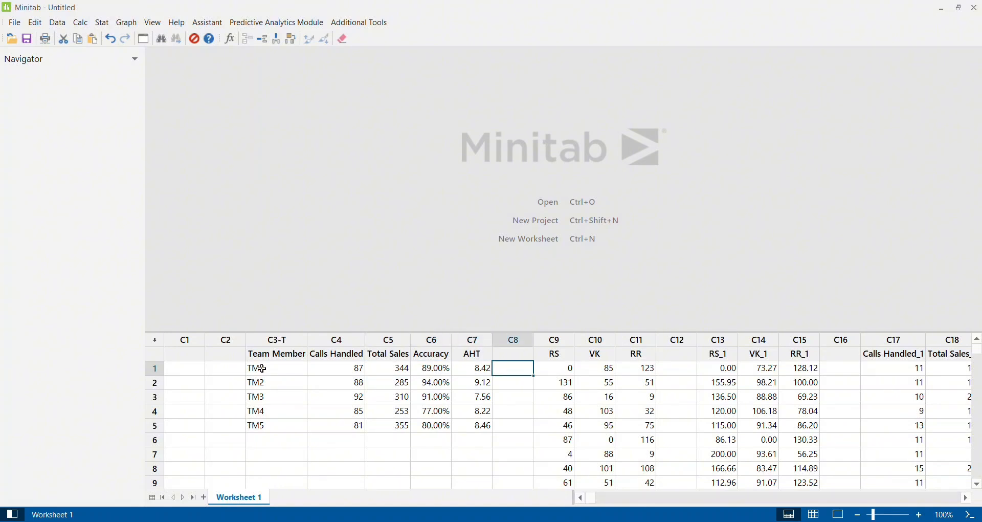
key("Left")
key("Left")
key("Right")
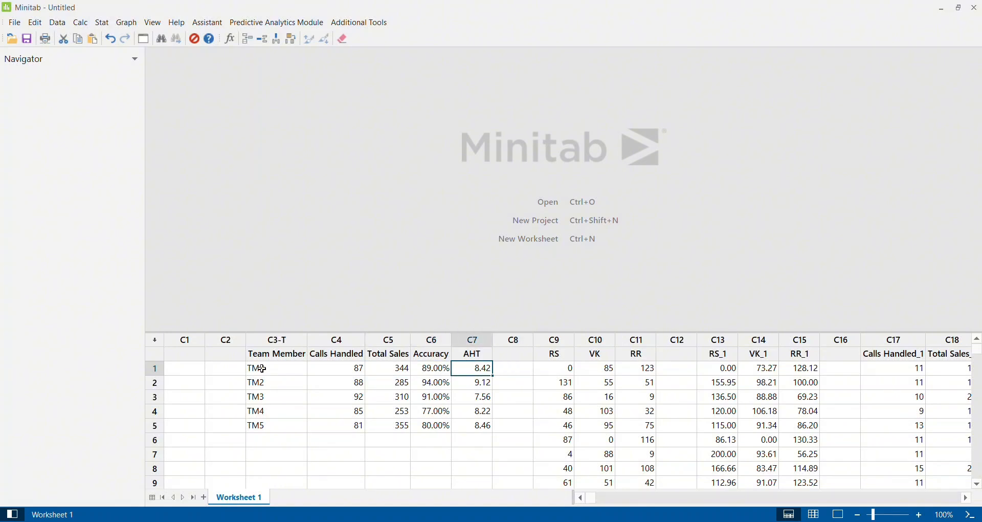
key("Right")
key("Right")
key("Right")
key("Right")
key("Right")
key("Right")
key("Right")
Examine the RS column in C9 down its rows and the first-row values of VK and RR
key("Left")
key("Left")
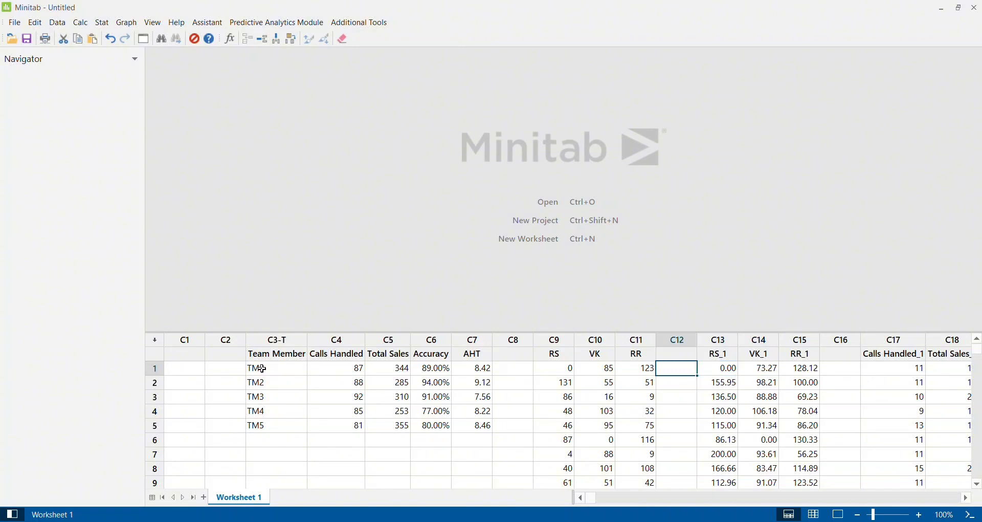
key("Left")
key("Left")
key("Left")
key("Down")
key("Down")
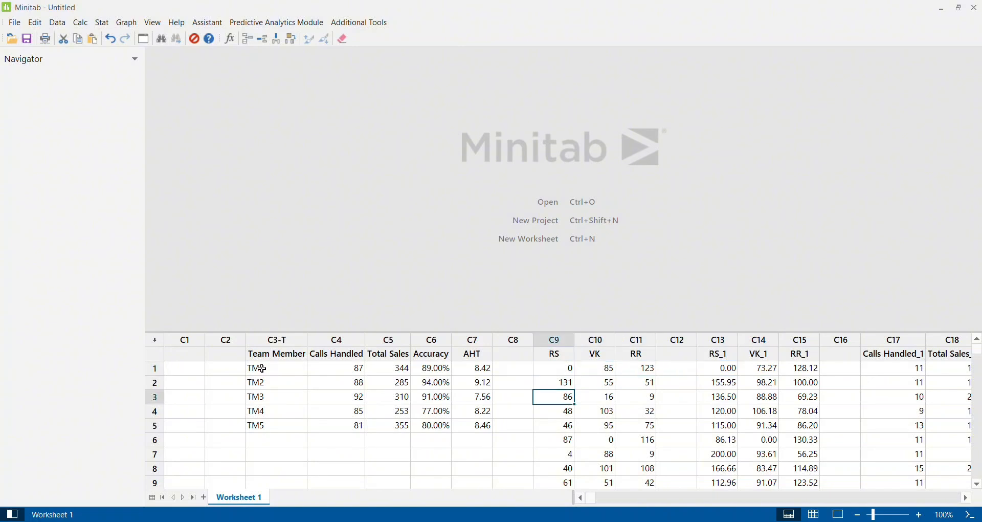
key("Down")
key("Down")
key("Down")
key("Down")
key("Down")
key("Down")
key("Down")
key("Up")
key("Up")
key("Up")
key("Up")
key("Up")
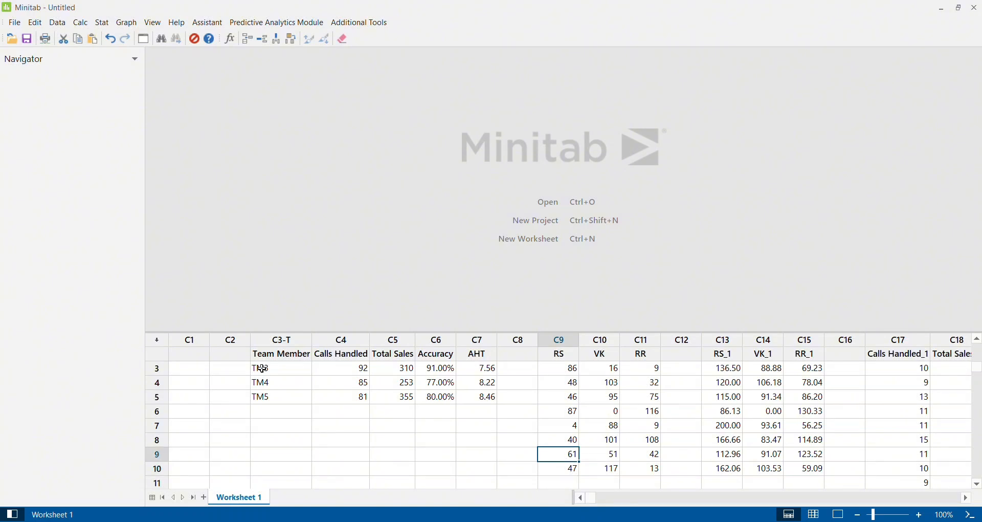
key("Up")
key("Up")
key("Up")
key("Up")
key("Right")
key("Right")
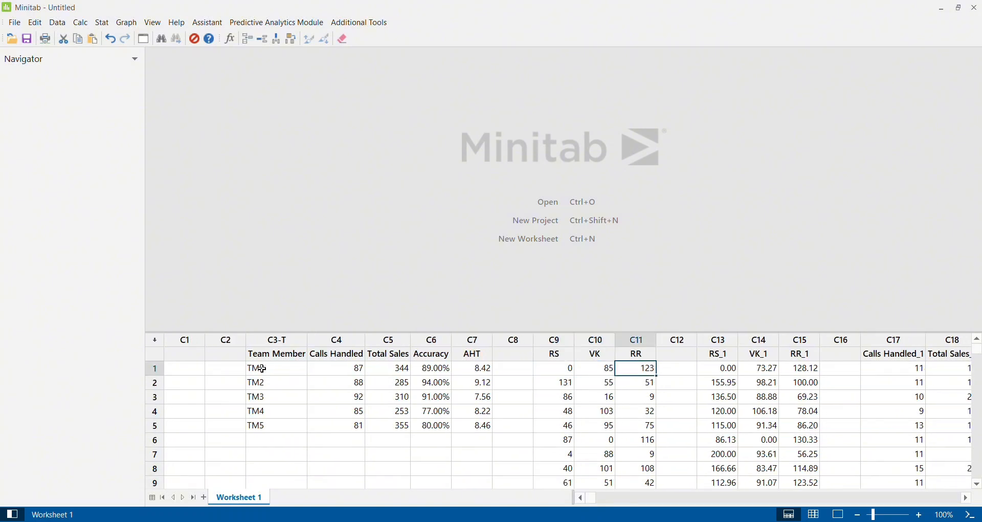
key("Right")
key("Right")
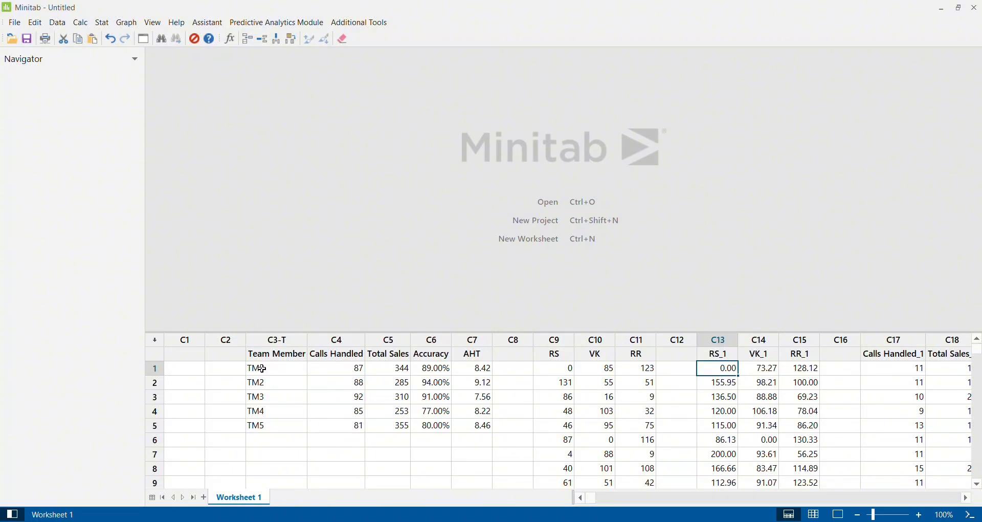
Compare the RR and RS_1 column headings and inspect the RS_1 values down to the end of the column
key("Up")
key("Left")
key("Left")
key("Left")
key("Right")
key("Right")
key("Right")
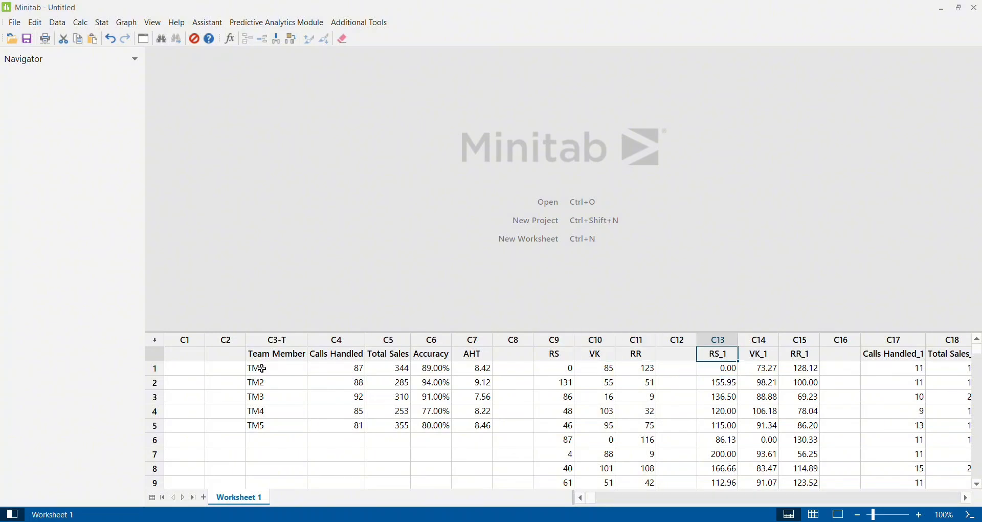
key("Down")
key("Down")
key("Down")
key("Down")
key("Down")
key("Down")
key("Down")
key("Down")
key("Down")
key("Down")
key("Down")
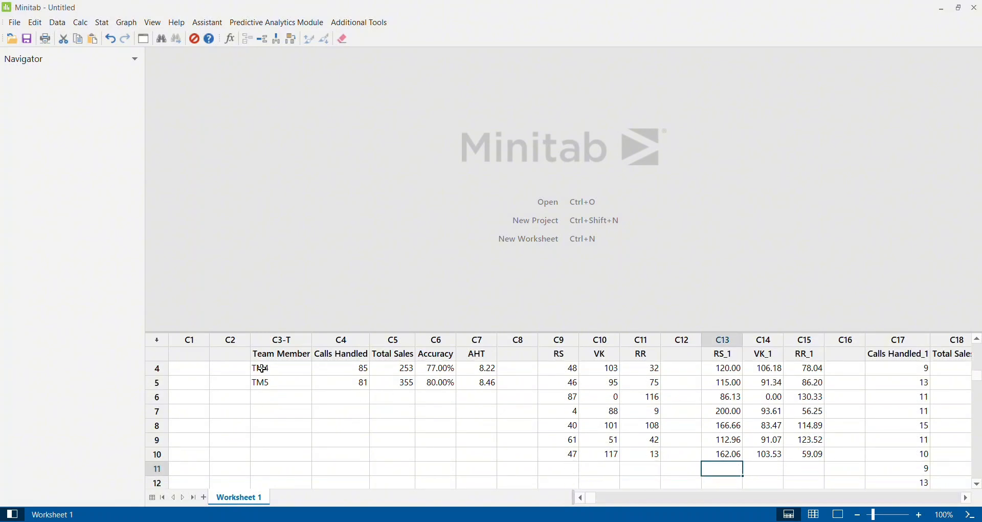
scroll(263, 368, "down", 1)
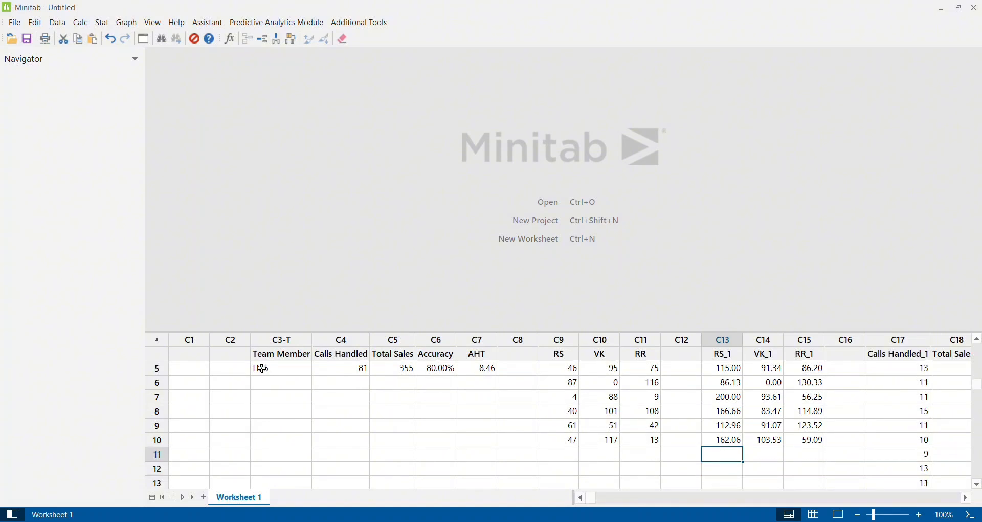
Check where the RS, VK and RR columns end compared with RS_1
key("Up")
key("Left")
key("Left")
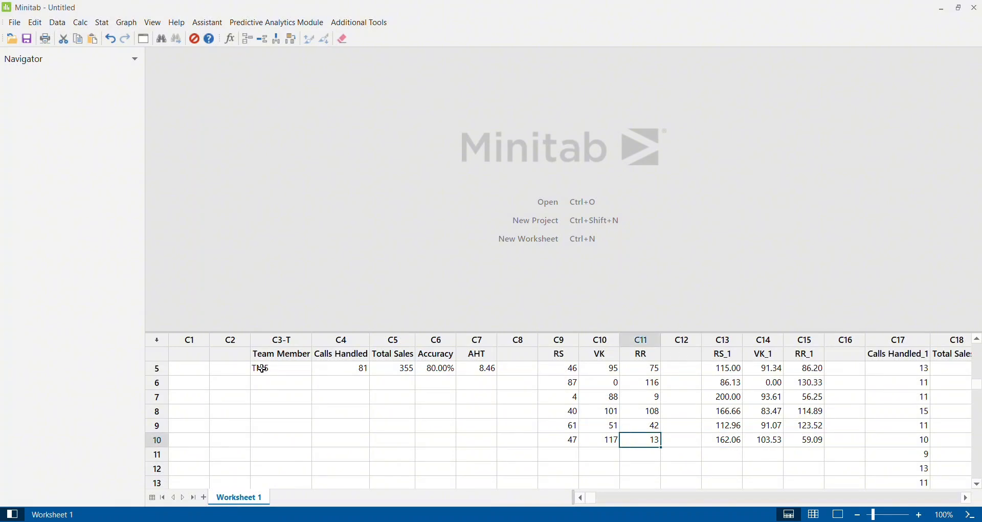
key("Left")
key("Down")
key("Left")
key("Right")
key("Right")
Examine the VK_1 values in C14 from the last row up to the column heading
key("Right")
key("Right")
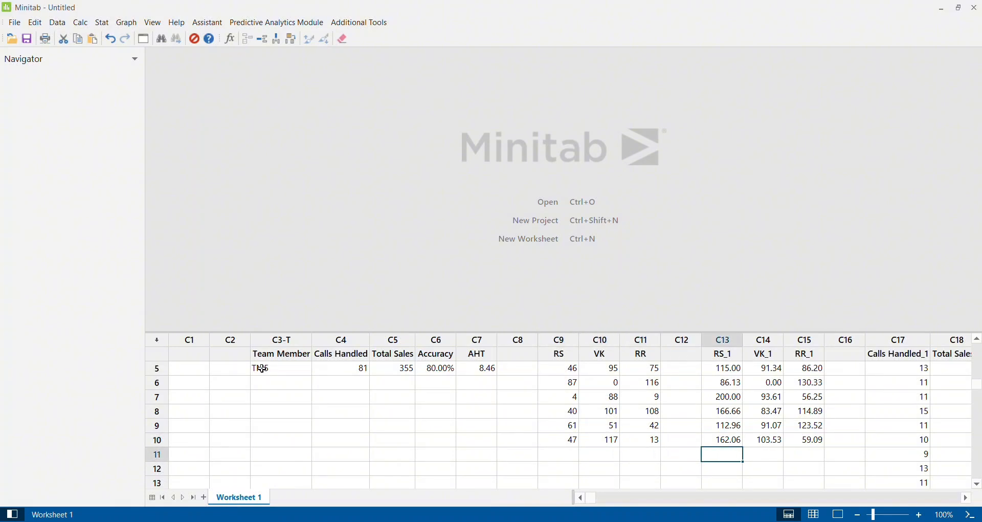
key("Right")
key("Up")
key("Up")
key("Up")
key("Up")
key("Up")
key("Up")
key("Up")
key("Up")
key("Up")
key("Up")
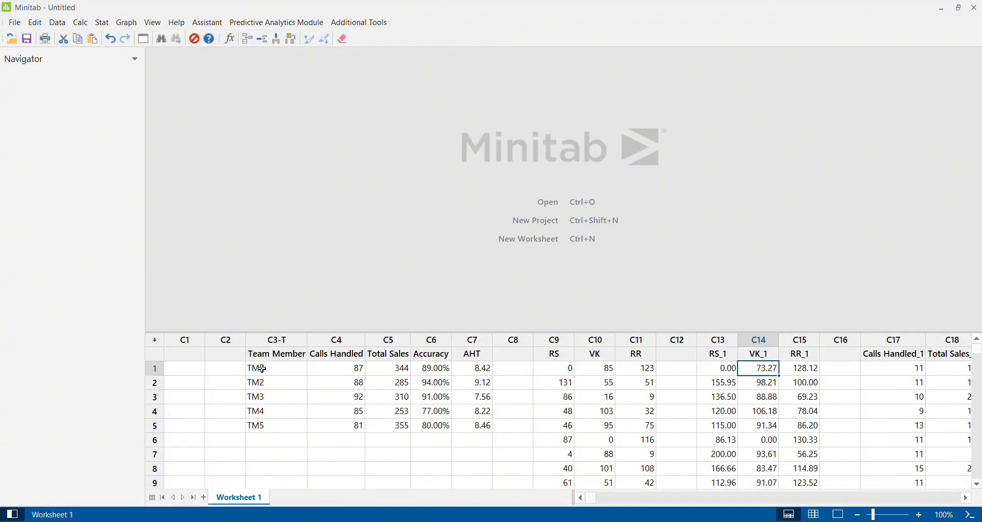
key("Down")
key("Down")
key("Down")
key("Down")
key("Down")
key("Down")
key("Down")
key("Down")
key("Down")
key("Down")
key("Up")
key("Up")
key("Up")
key("Up")
key("Up")
key("Up")
key("Up")
key("Up")
key("Up")
key("Up")
key("Up")
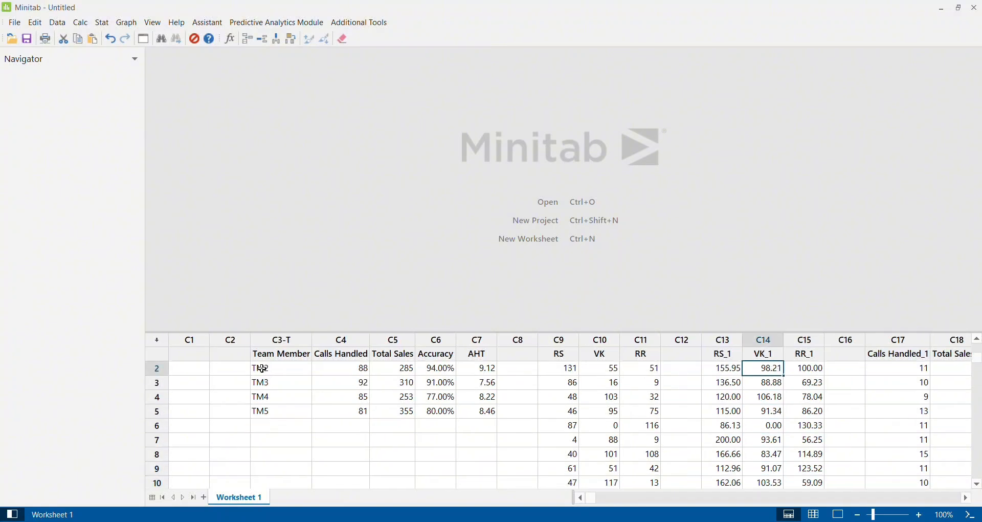
Review the column headings of the third dataset, from Calls Handled_1 in C17 to AHT_1 in C20
key("Right")
key("Right")
key("Right")
key("Right")
key("Right")
key("Right")
key("Right")
key("Right")
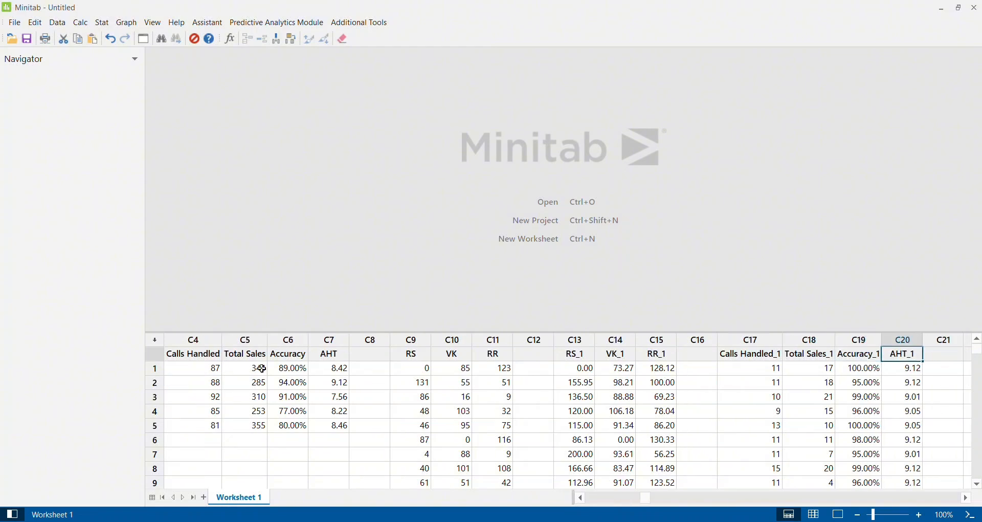
key("Left")
key("Left")
key("Left")
key("Left")
key("Left")
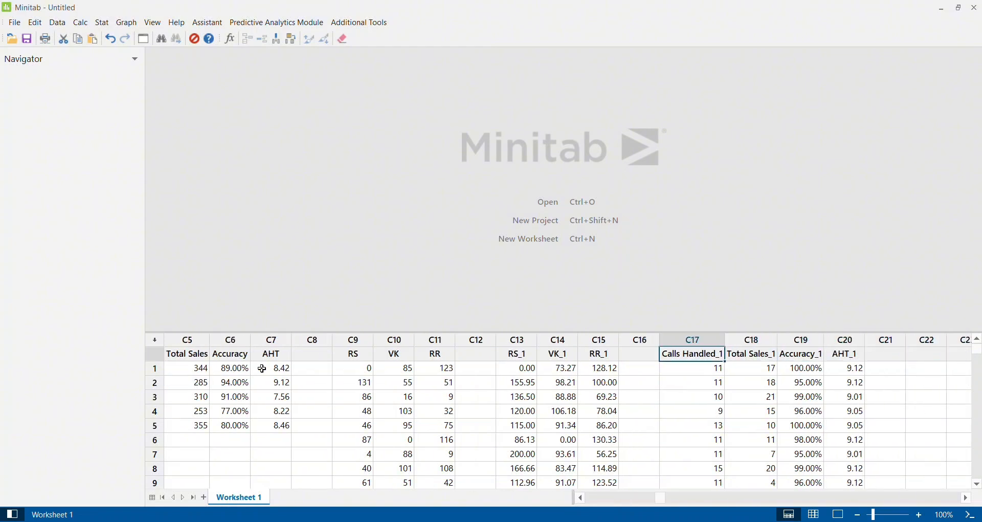
Examine the Calls Handled_1 values in C17 from the first row to row 14
key("Down")
key("Down")
key("Down")
key("Down")
key("Down")
key("Down")
key("Down")
key("Down")
key("Down")
key("Down")
key("Down")
key("Down")
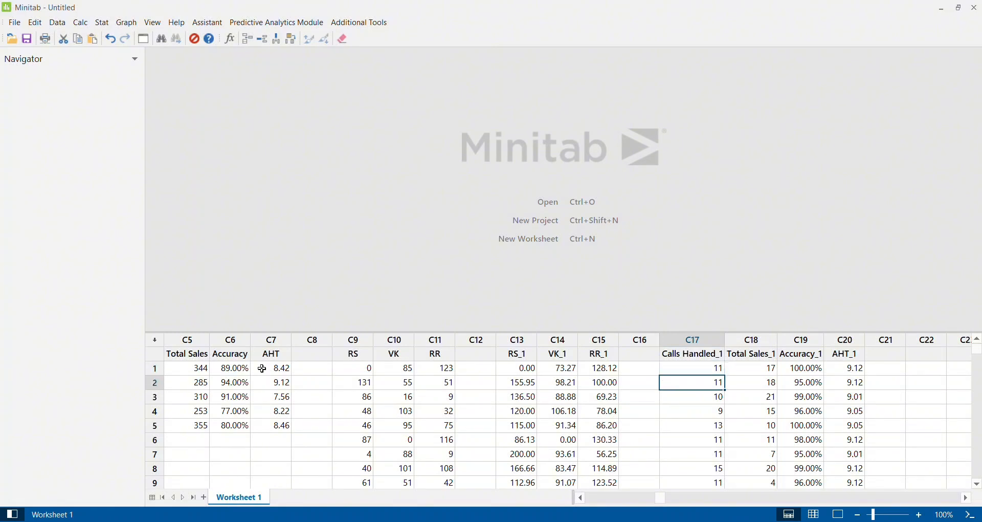
key("Down")
key("Down")
key("Down")
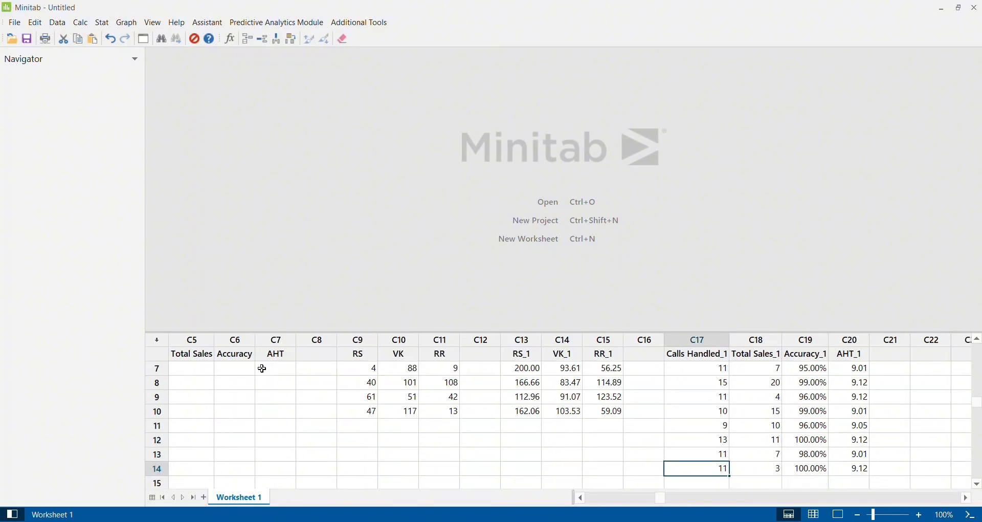
key("Up")
key("Up")
key("Up")
key("Up")
key("Up")
key("Up")
key("Up")
key("Up")
key("Up")
key("Up")
key("Up")
key("Up")
key("Up")
key("Up")
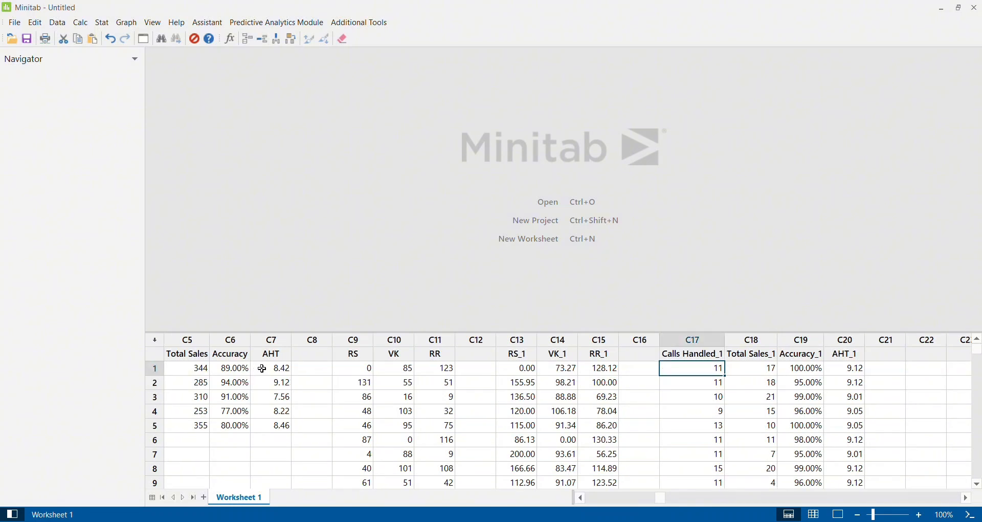
Review the first-row values of Total Sales_1, Accuracy_1 and AHT_1
key("Right")
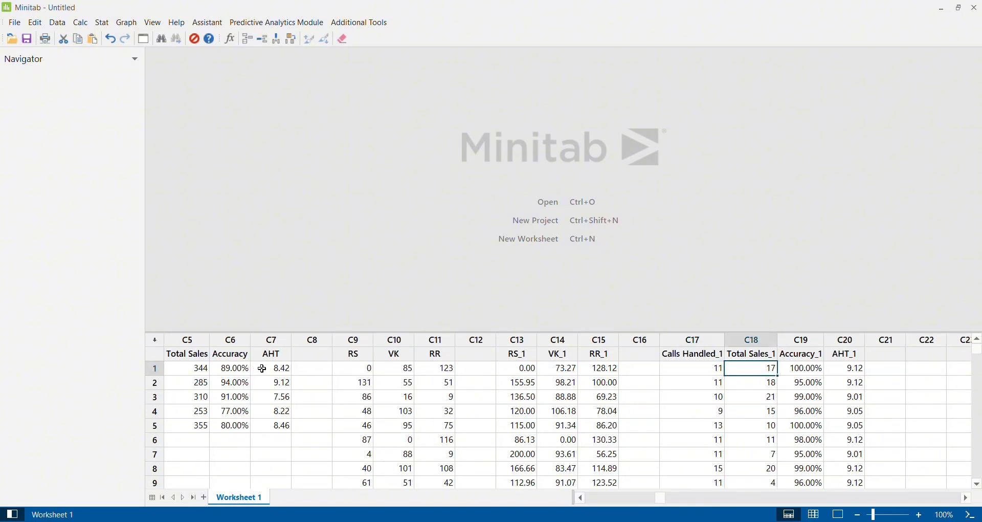
key("Right")
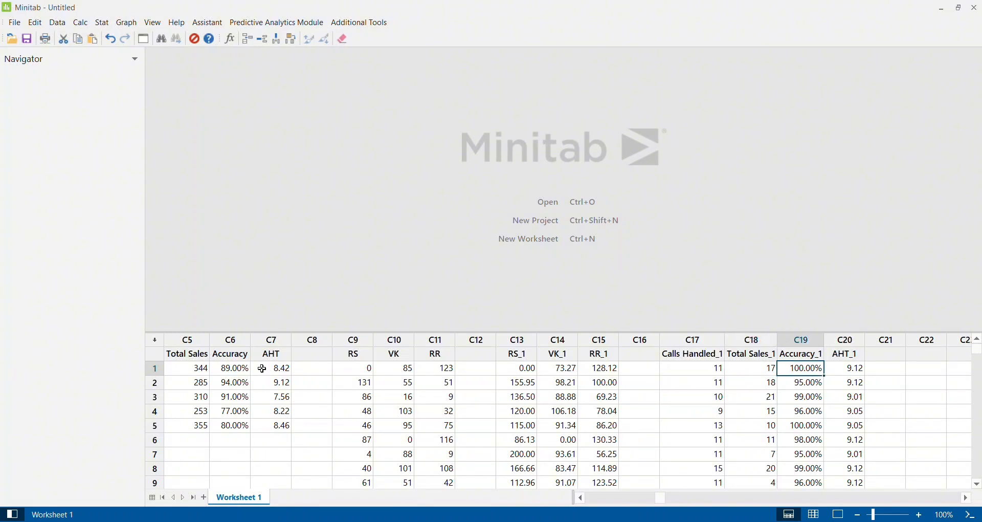
key("Left")
key("Right")
Review the first-row values across Calls Handled_1, Total Sales_1, Accuracy_1 and AHT_1, and return to the worksheet's first column
key("Right")
key("Right")
key("Left")
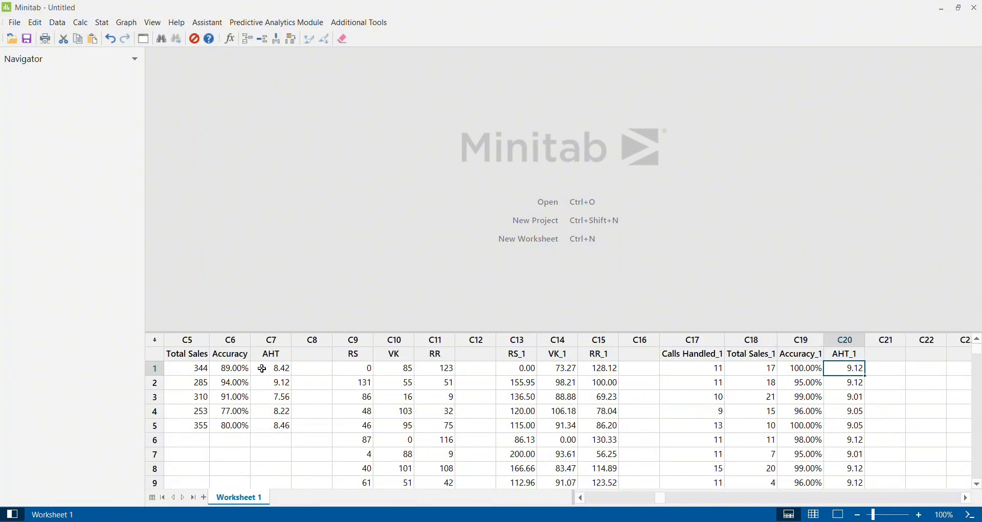
key("Left")
key("Right")
key("Right")
key("Right")
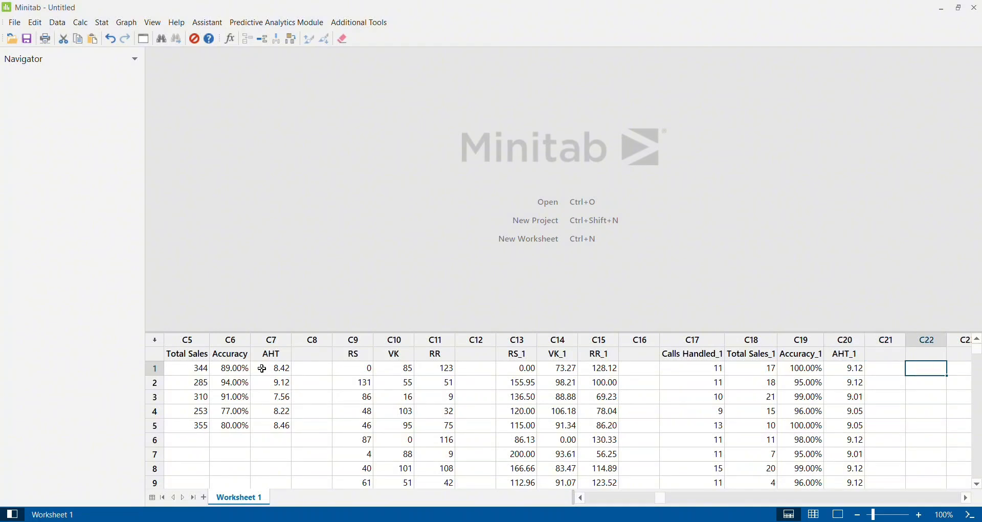
key("Right")
key("Left")
key("Left")
key("Left")
key("Right")
key("Left")
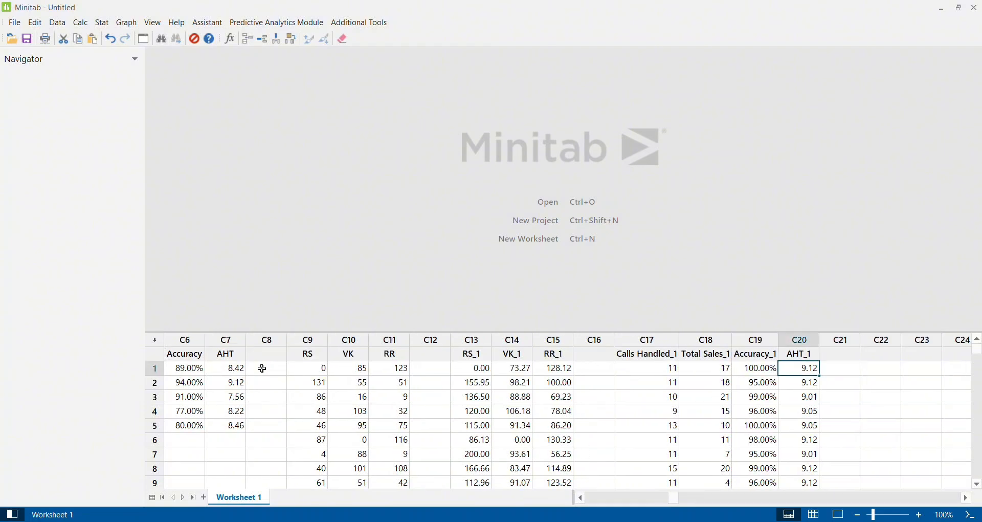
key("Left")
key("Left")
key("Left")
key("Left")
key("Right")
key("Right")
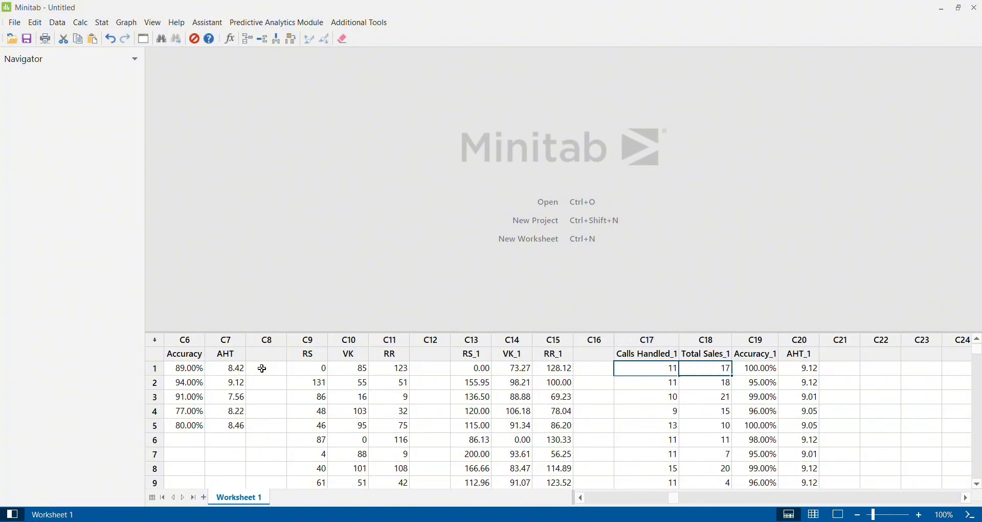
key("Right")
key("Right")
key("Right")
key("Right")
key("Right")
key("Left")
key("Left")
key("Left")
key("Left")
key("Left")
key("Left")
key("Left")
key("Home")
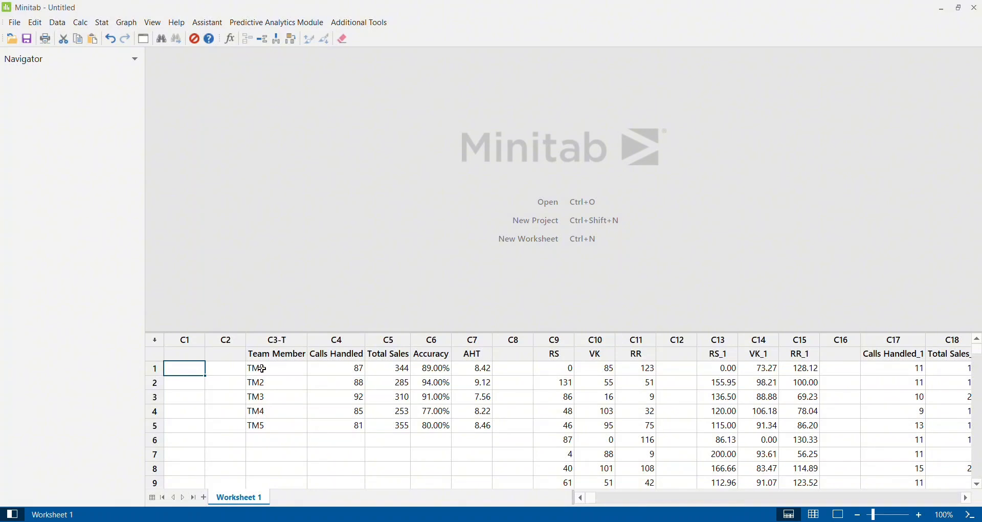
Start a Parallel Coordinates Plot displaying individual series and clear the variables left in the dialog
left_click(128, 23)
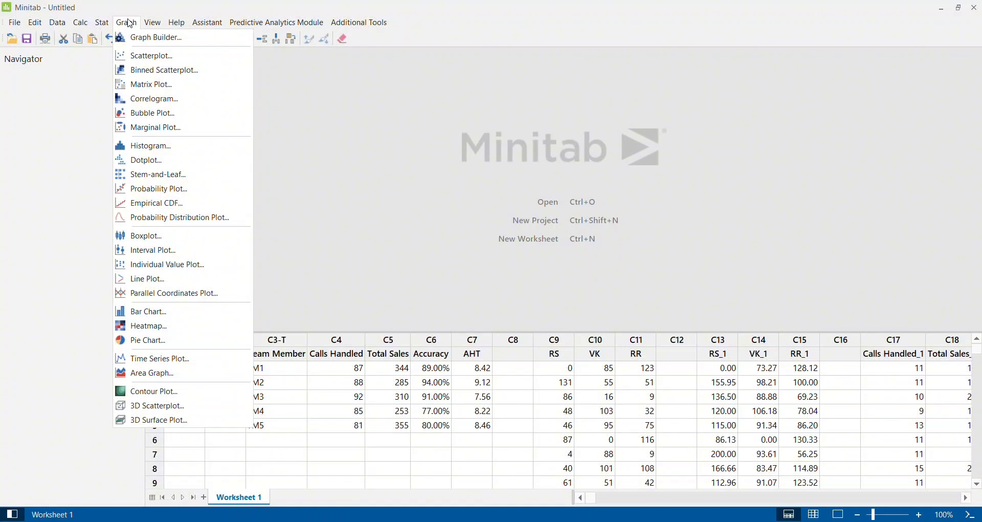
left_click(183, 296)
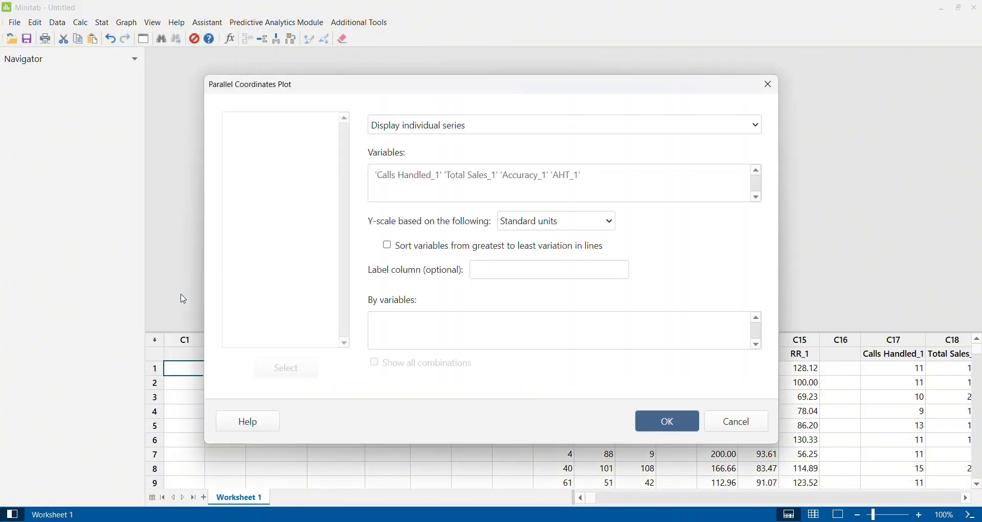
left_click(593, 182)
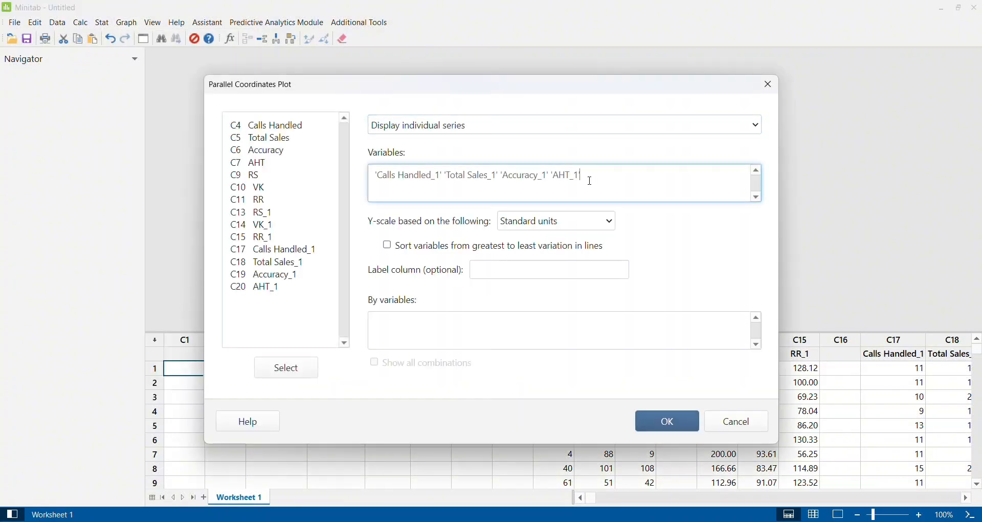
key("BackSpace")
key("BackSpace")
key("BackSpace")
key("BackSpace")
key("BackSpace")
key("BackSpace")
key("BackSpace")
key("BackSpace")
key("BackSpace")
key("BackSpace")
key("BackSpace")
key("BackSpace")
key("BackSpace")
key("BackSpace")
key("BackSpace")
key("BackSpace")
key("BackSpace")
key("BackSpace")
key("BackSpace")
key("BackSpace")
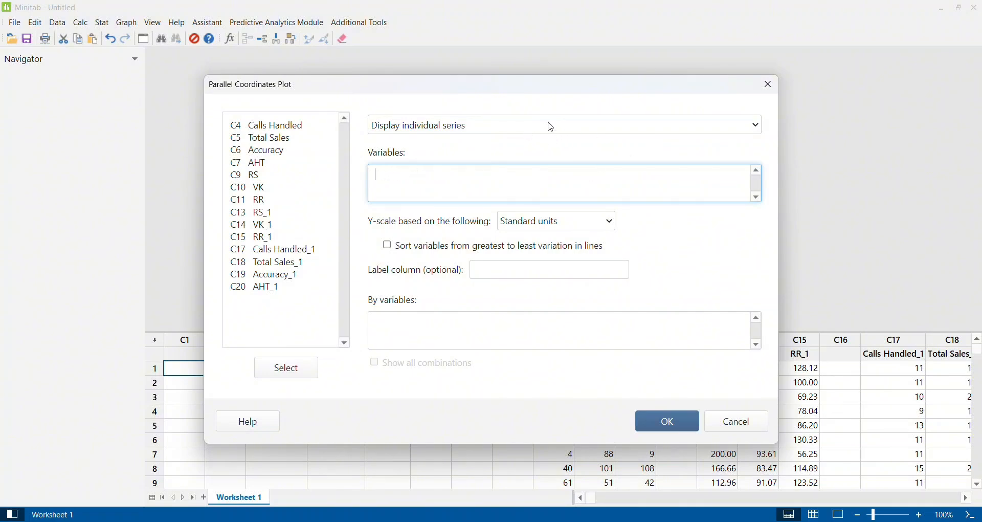
left_click(592, 134)
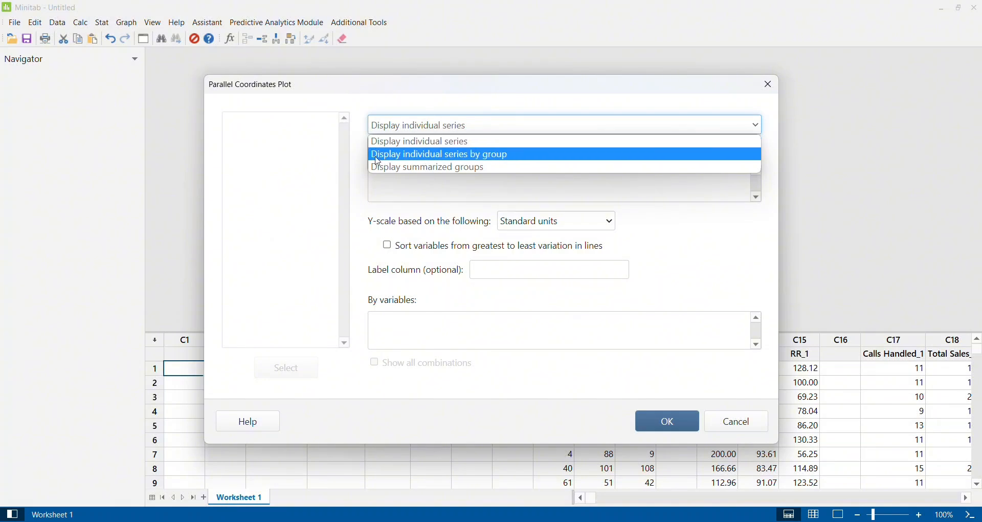
left_click(415, 146)
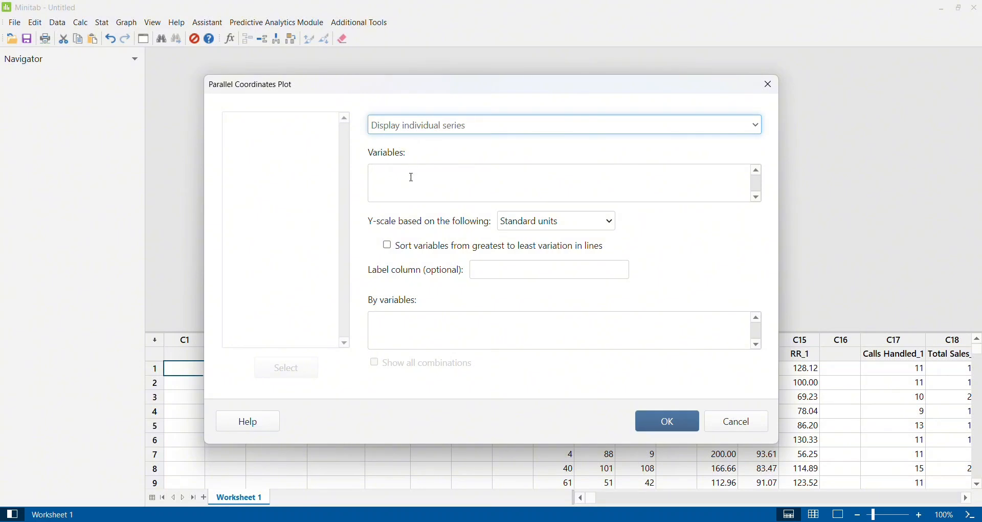
Add Calls Handled, Total Sales, Accuracy and AHT as the plot variables
left_click(412, 178)
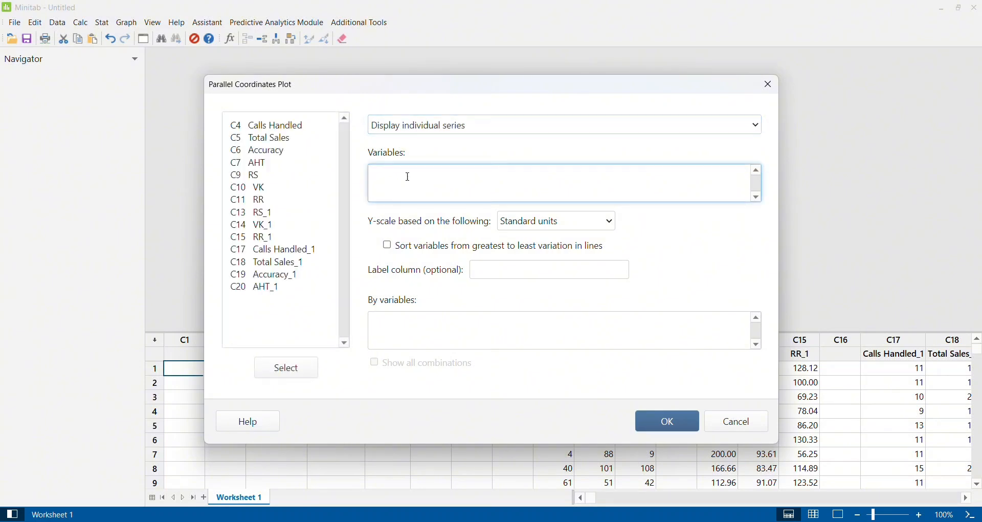
double_click(288, 128)
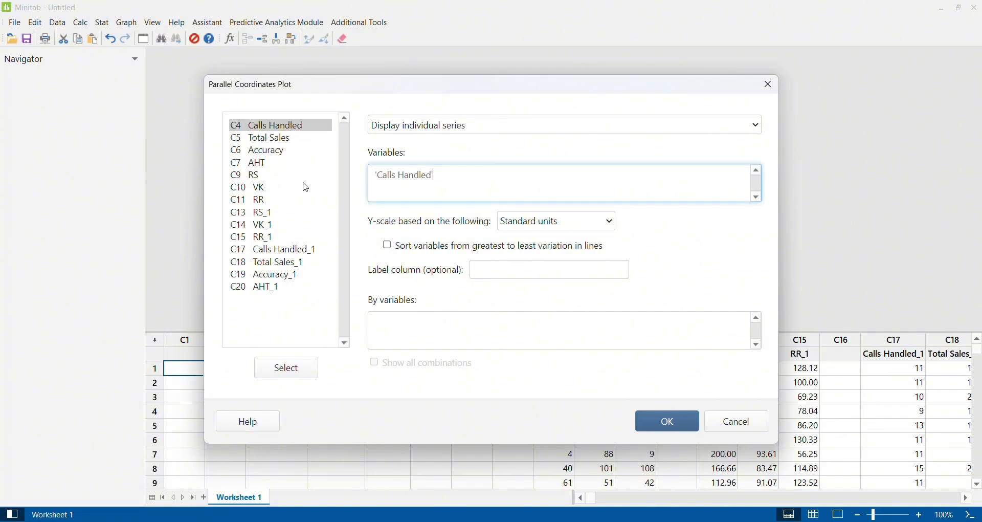
double_click(280, 139)
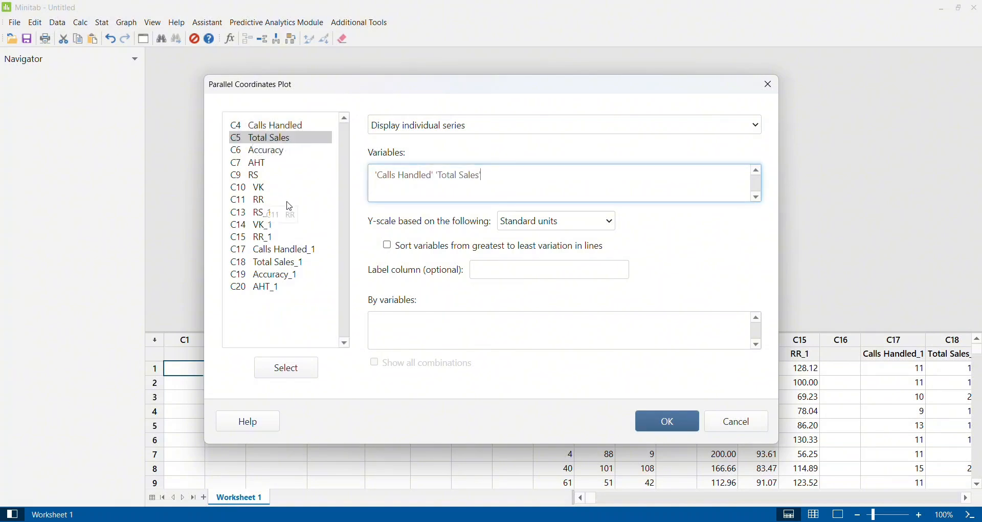
double_click(271, 152)
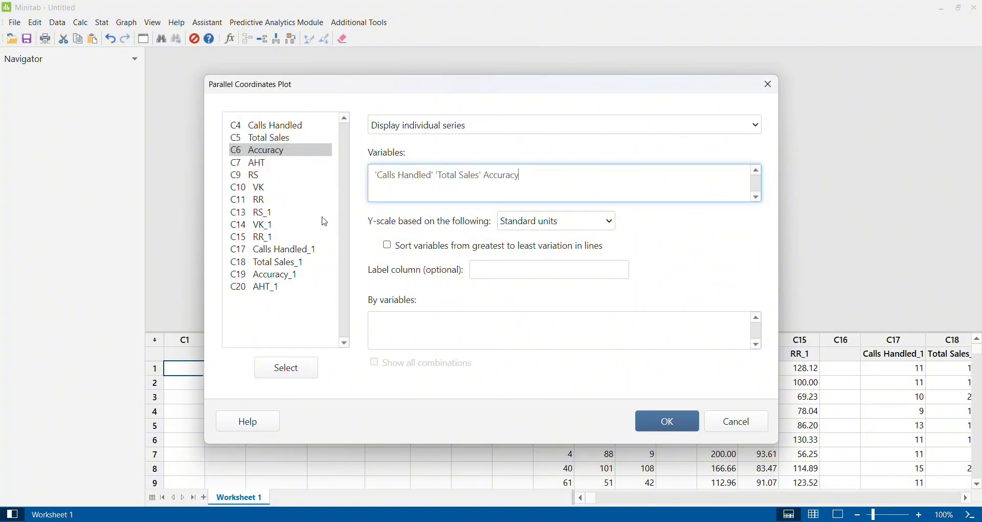
double_click(258, 164)
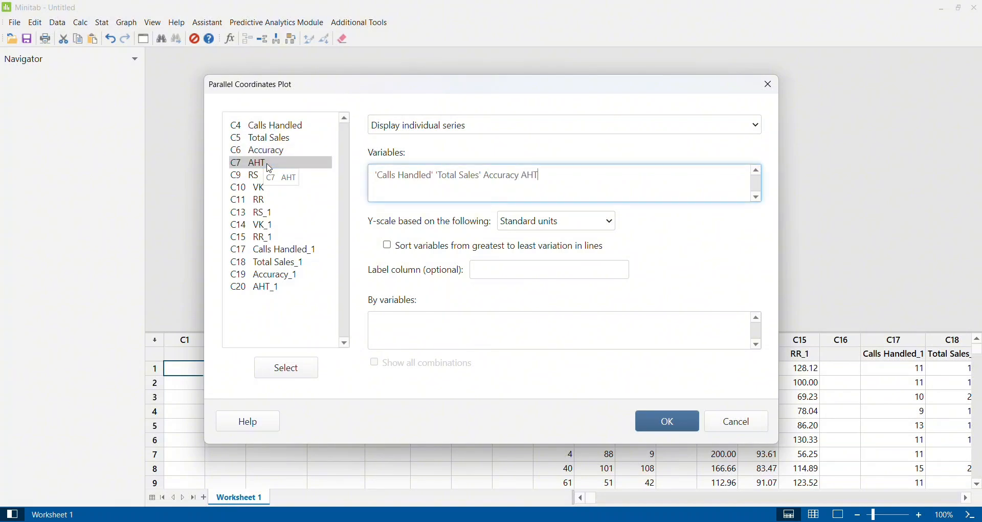
Create the plot with the Y-scale based on Standard units and Team Member as the label column
left_click(607, 219)
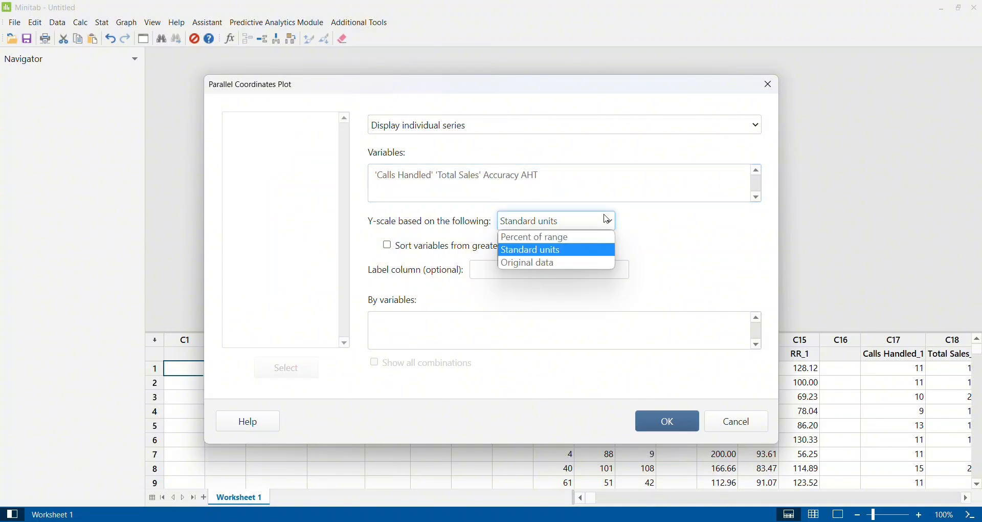
left_click(570, 255)
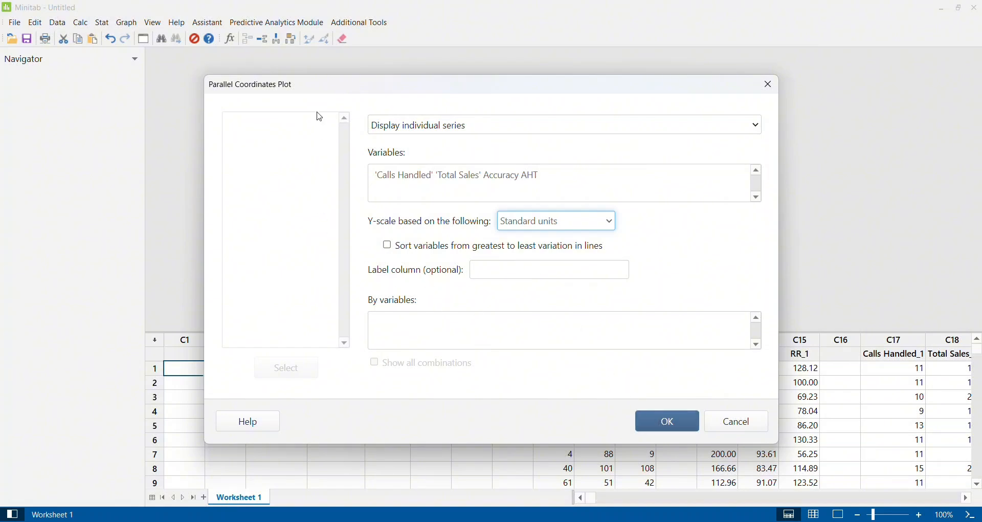
left_click(522, 271)
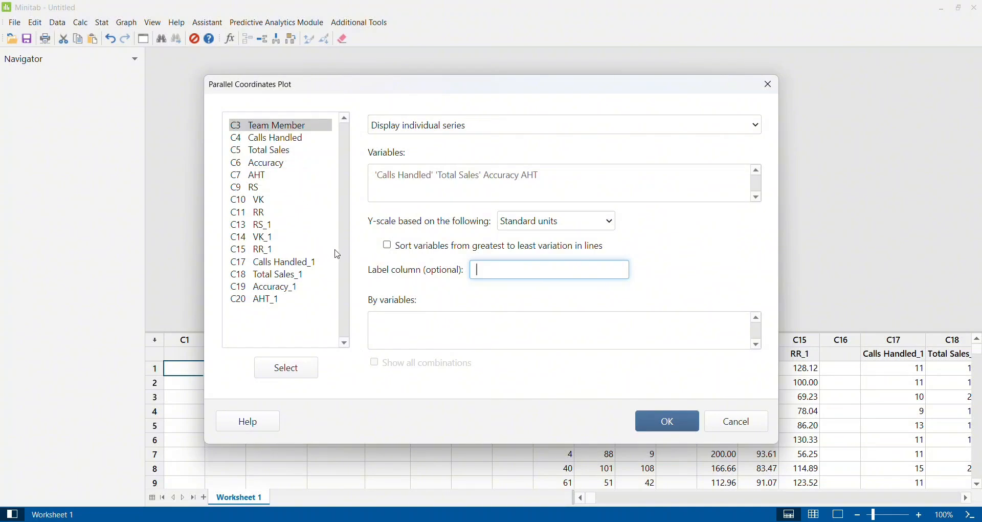
double_click(271, 124)
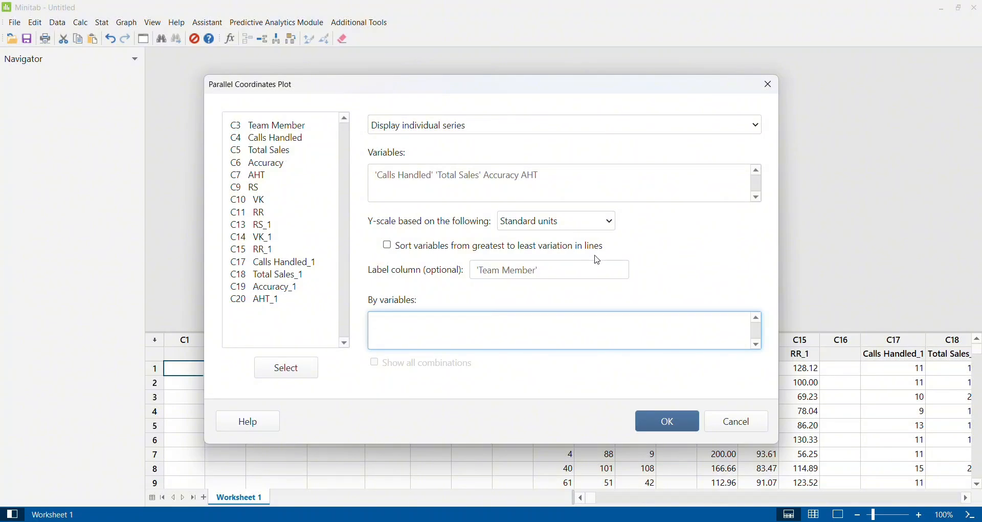
left_click(570, 302)
left_click(655, 425)
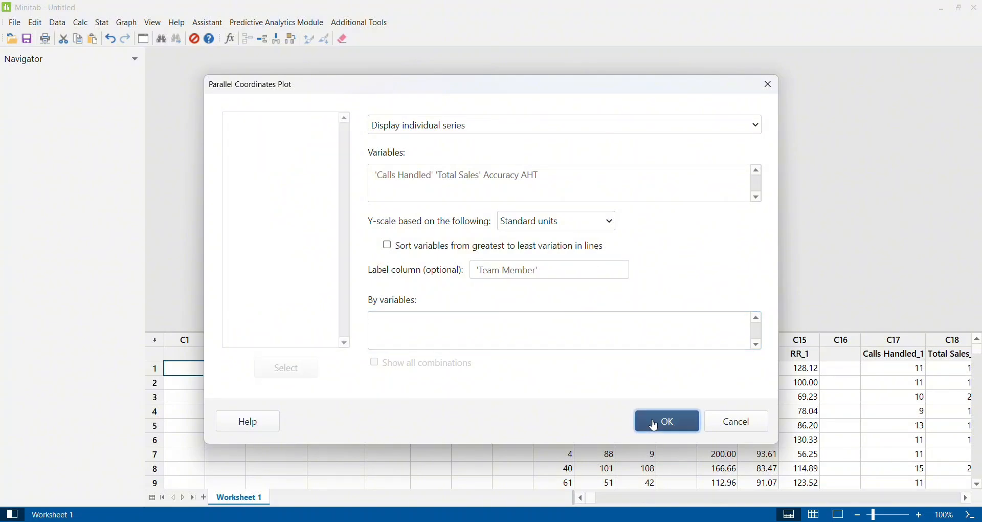
Enlarge the output area until the whole plot and its legend fit, and inspect the team member lines at the Calls Handled axis
scroll(610, 204, "down", 1)
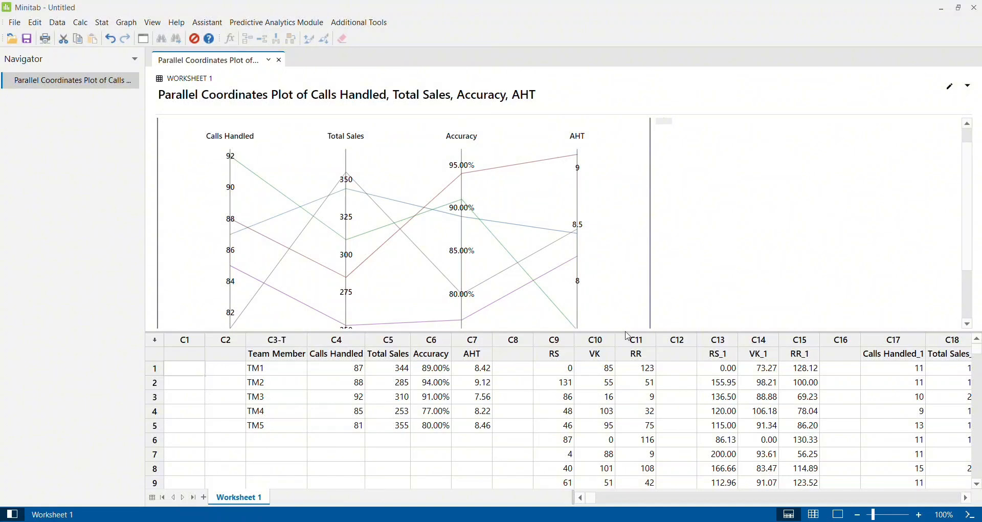
left_click_drag(626, 331, 628, 411)
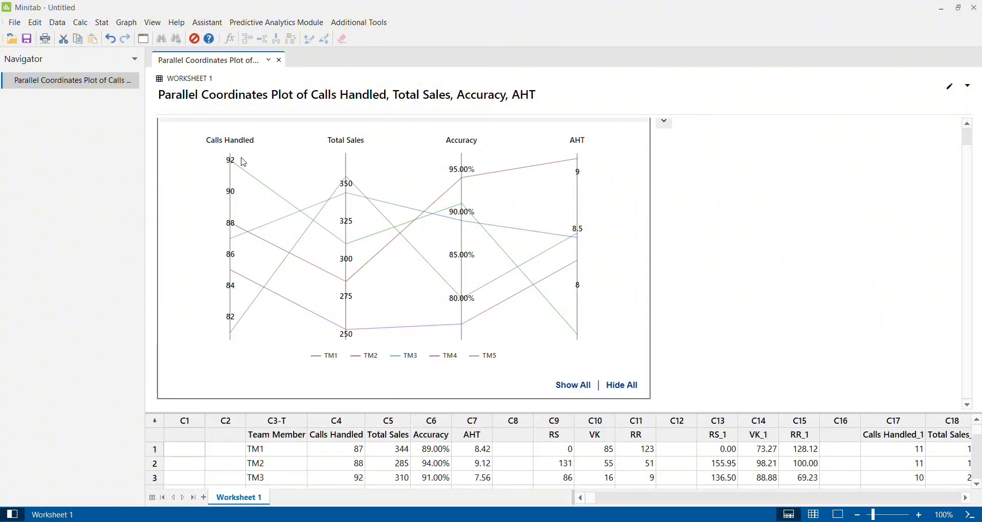
mouse_move(237, 163)
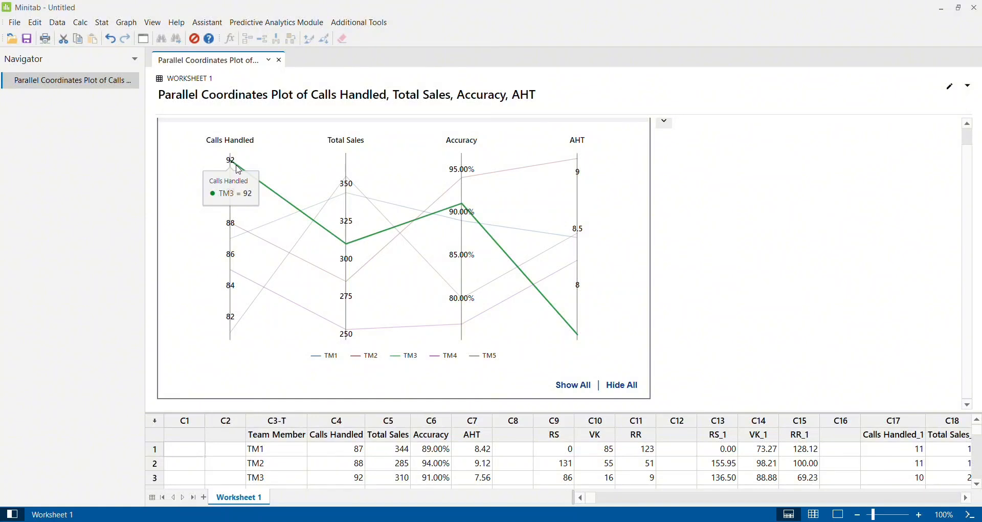
mouse_move(253, 233)
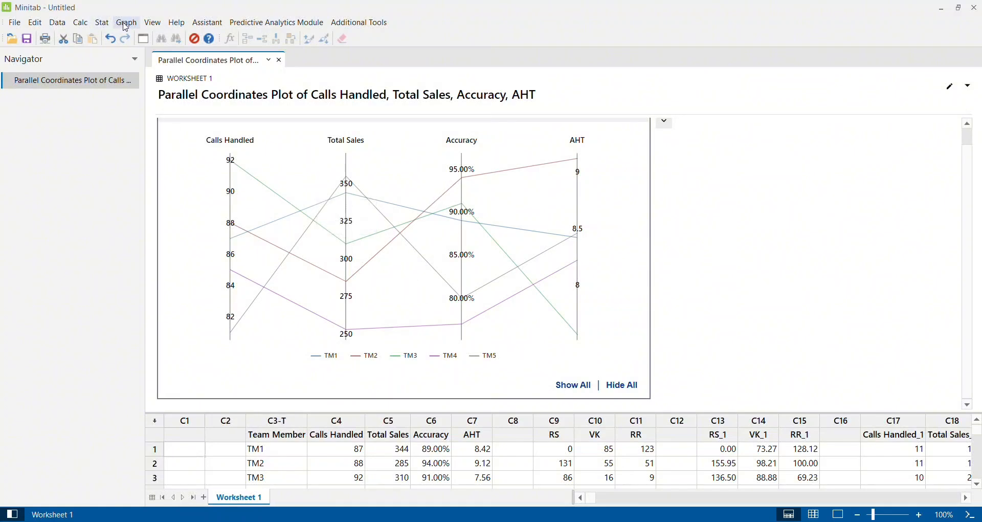
Start another Parallel Coordinates Plot and clear the four call-center variables from it
left_click(126, 22)
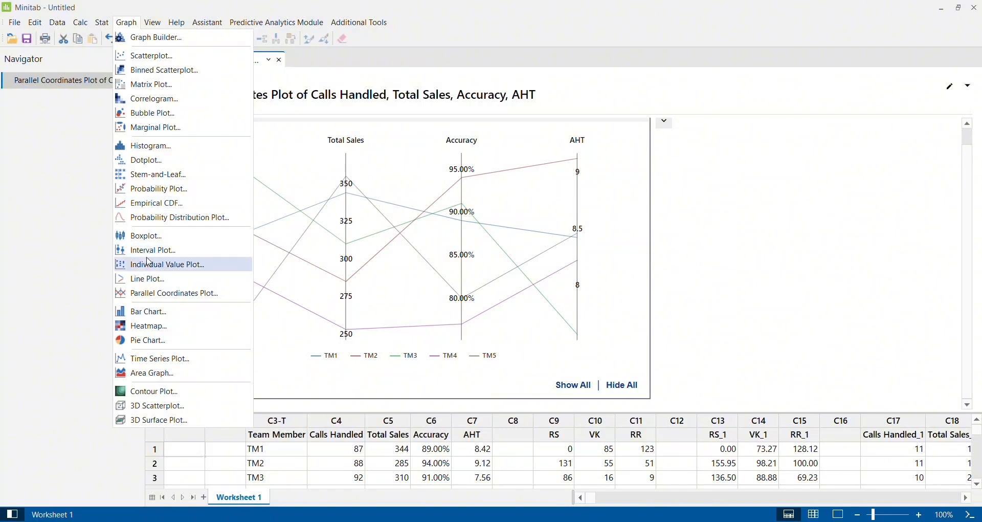
left_click(156, 295)
left_click(567, 179)
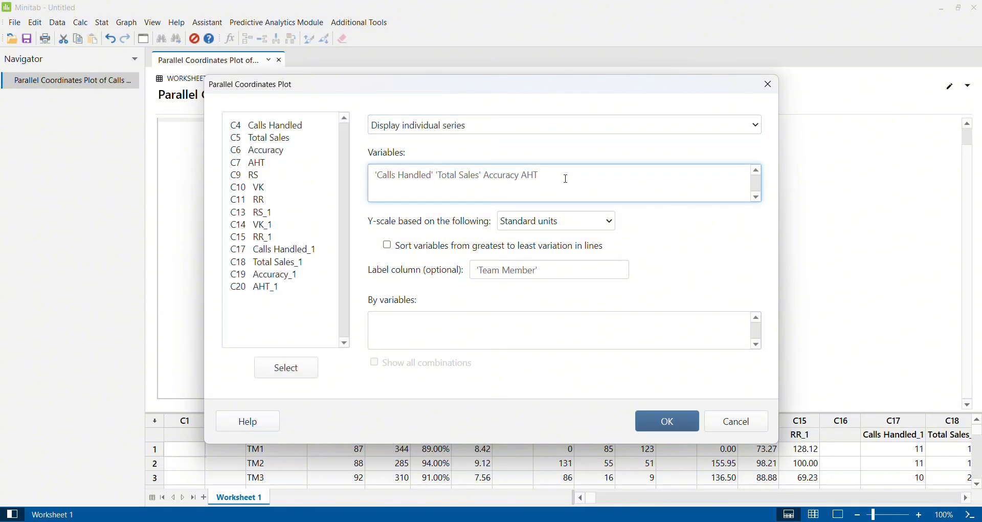
key("BackSpace")
key("BackSpace")
key("BackSpace")
key("BackSpace")
key("BackSpace")
key("BackSpace")
key("BackSpace")
key("BackSpace")
key("BackSpace")
key("BackSpace")
key("BackSpace")
key("BackSpace")
key("BackSpace")
key("BackSpace")
key("BackSpace")
key("BackSpace")
key("BackSpace")
key("BackSpace")
key("BackSpace")
key("BackSpace")
Create the plot with RS, VK and RR as variables and the label column left empty
left_click(257, 176)
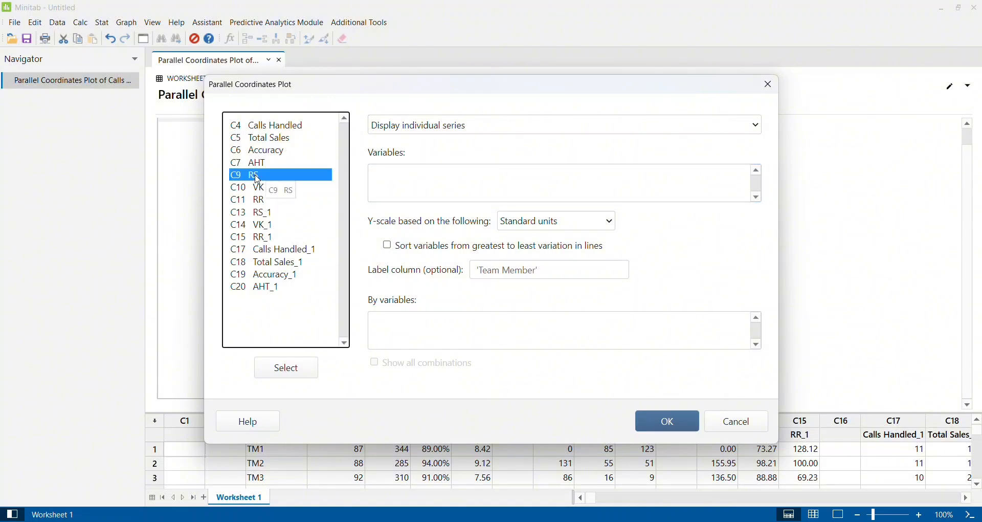
double_click(257, 176)
left_click(258, 189)
double_click(258, 188)
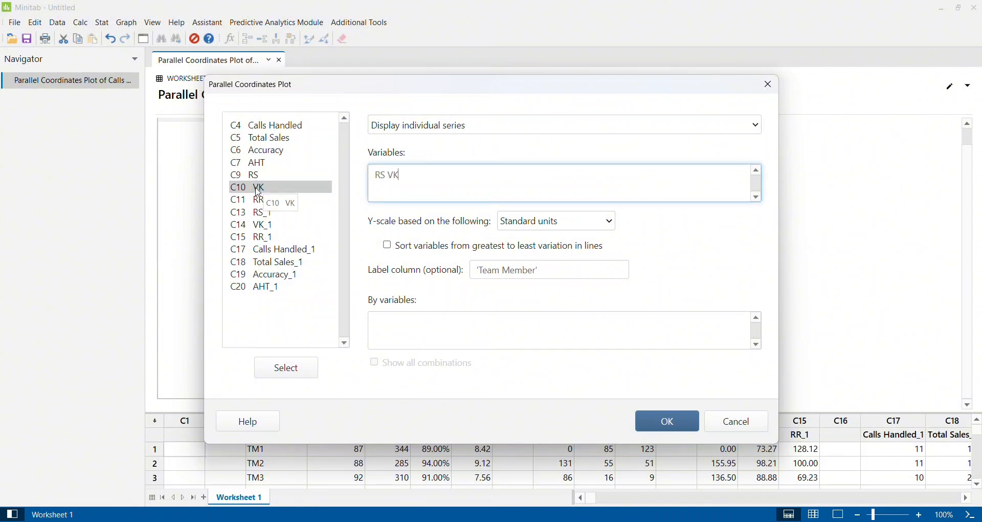
left_click(262, 202)
double_click(262, 204)
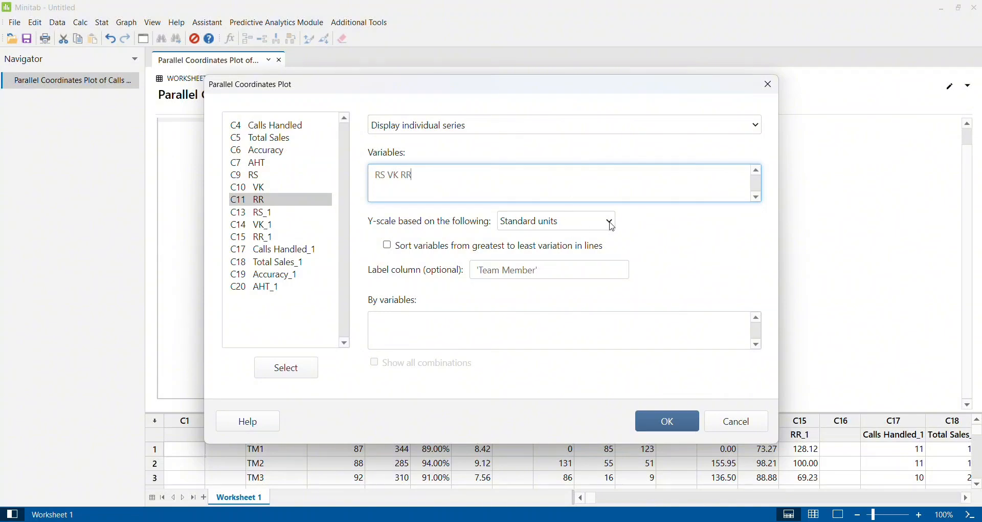
left_click(670, 425)
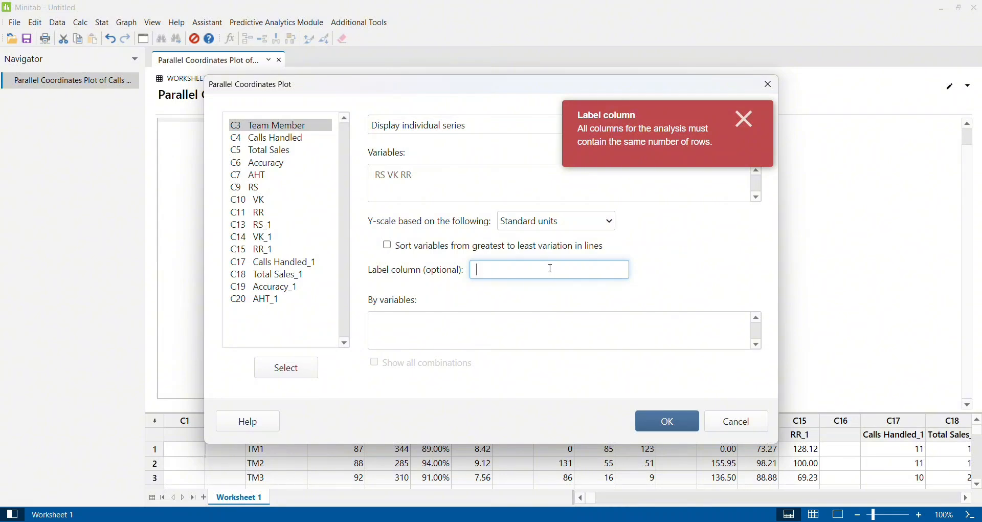
left_click(665, 421)
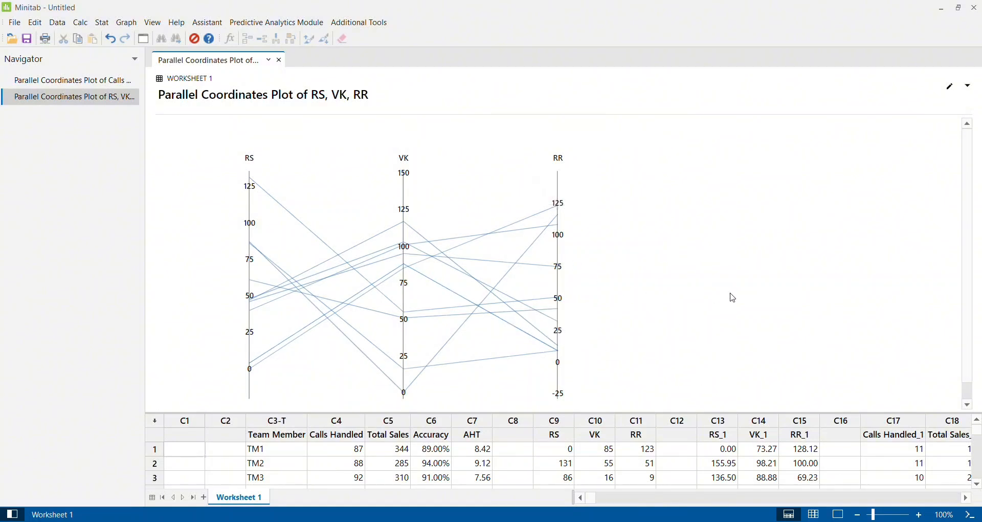
Create another parallel coordinates plot of RS, VK and RR with the Y-scale based on Original data
key("ctrl+e")
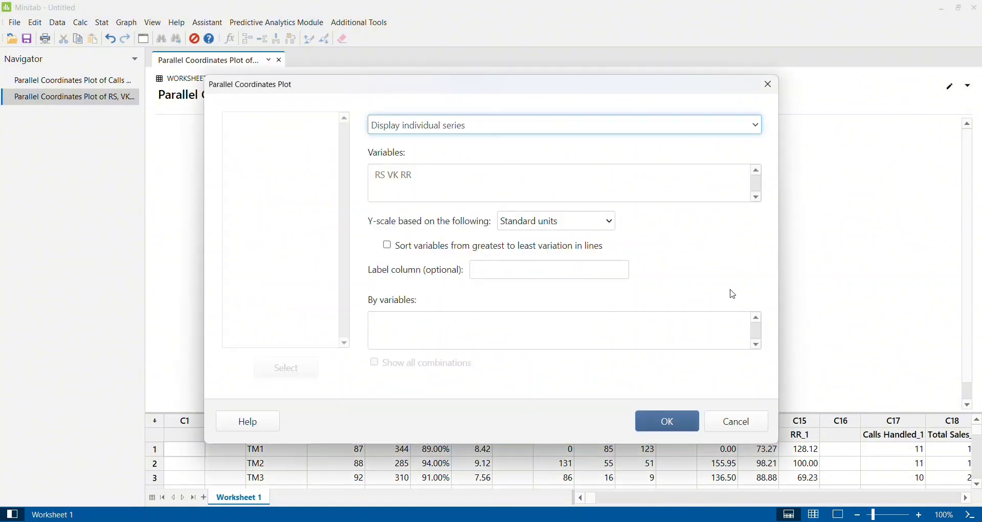
left_click(612, 222)
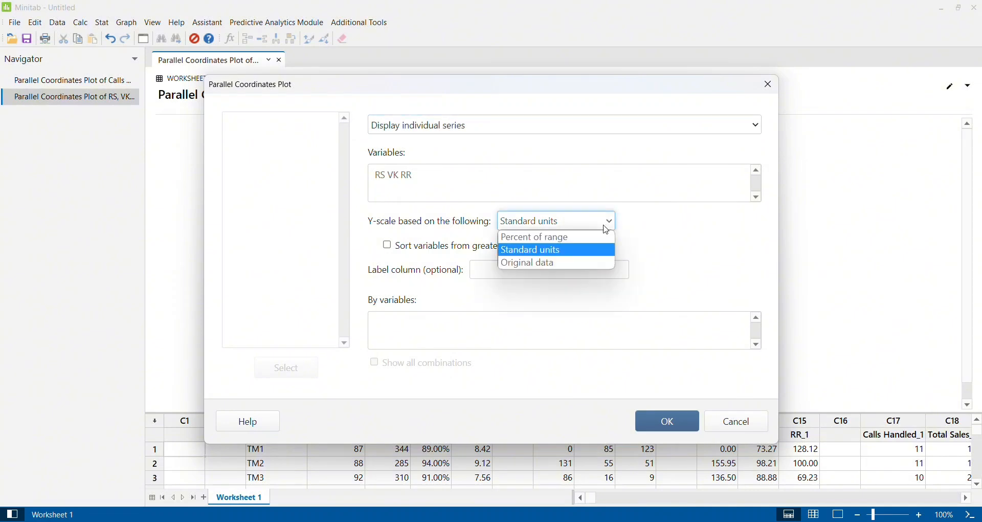
left_click(593, 264)
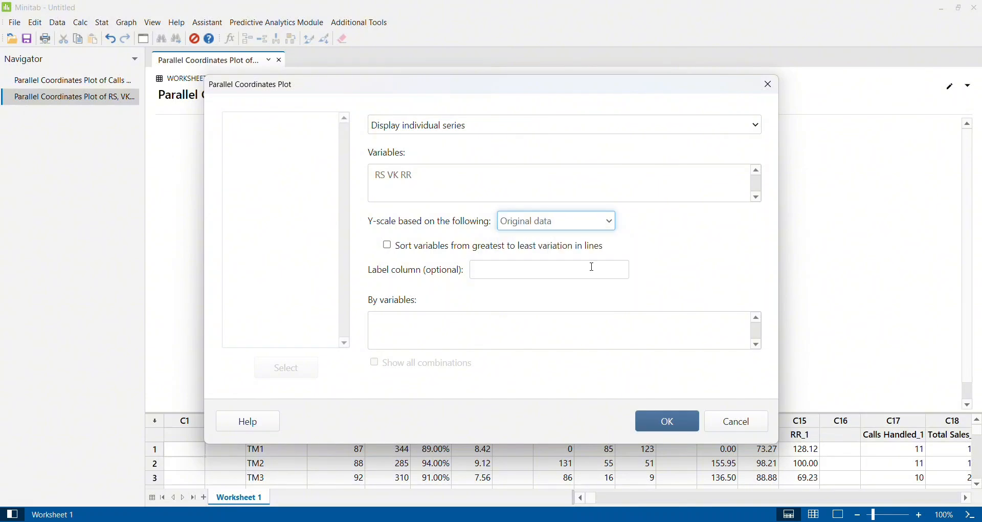
left_click(662, 422)
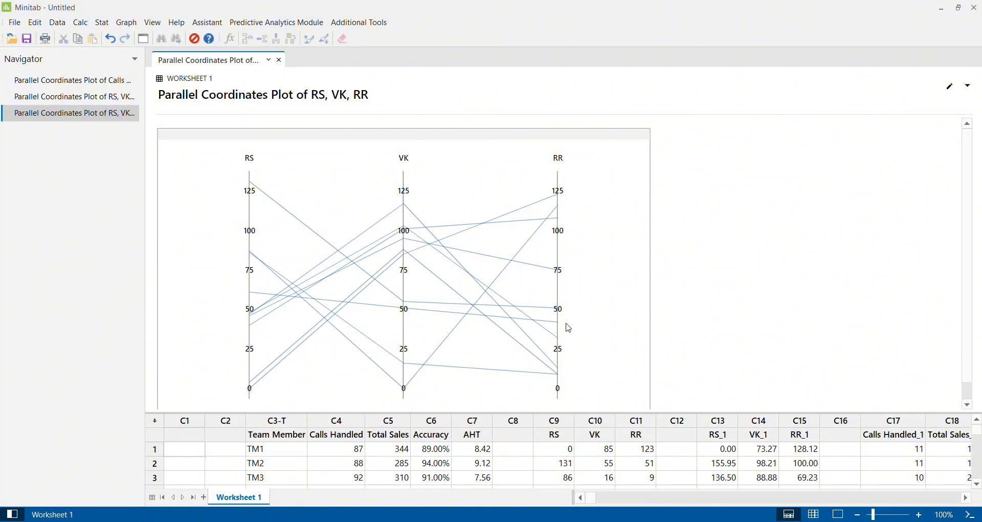
Inspect individual row lines and their values at the RR, RS and VK axes of the new plot
mouse_move(563, 385)
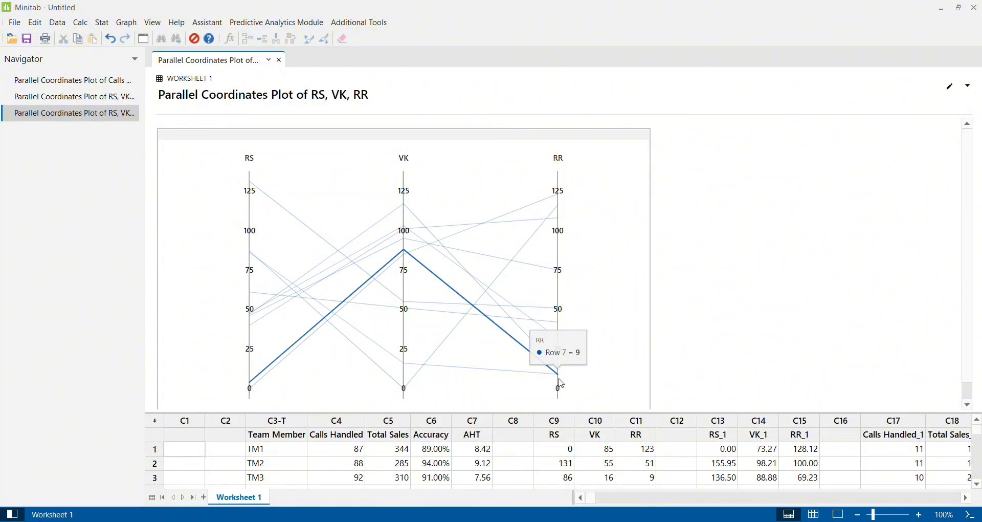
mouse_move(563, 213)
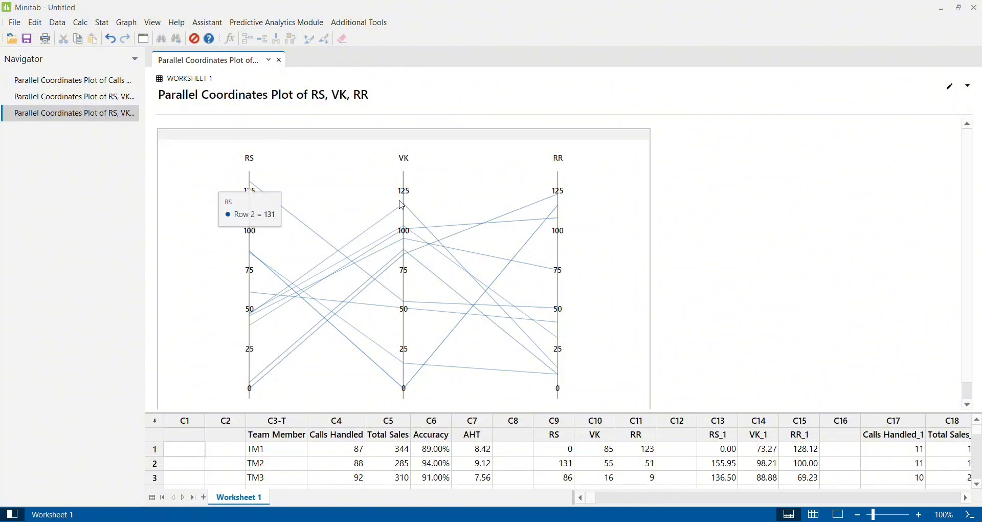
mouse_move(465, 297)
mouse_move(402, 207)
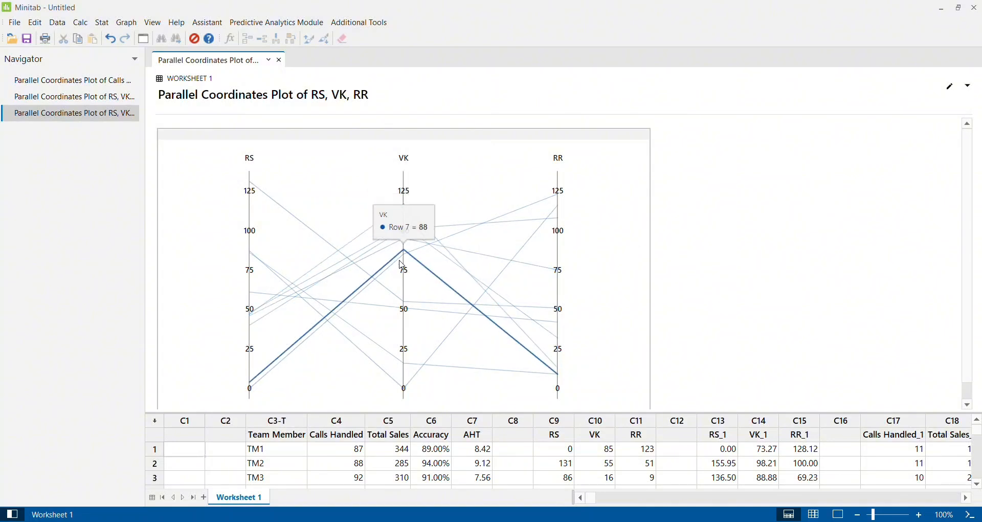
mouse_move(414, 330)
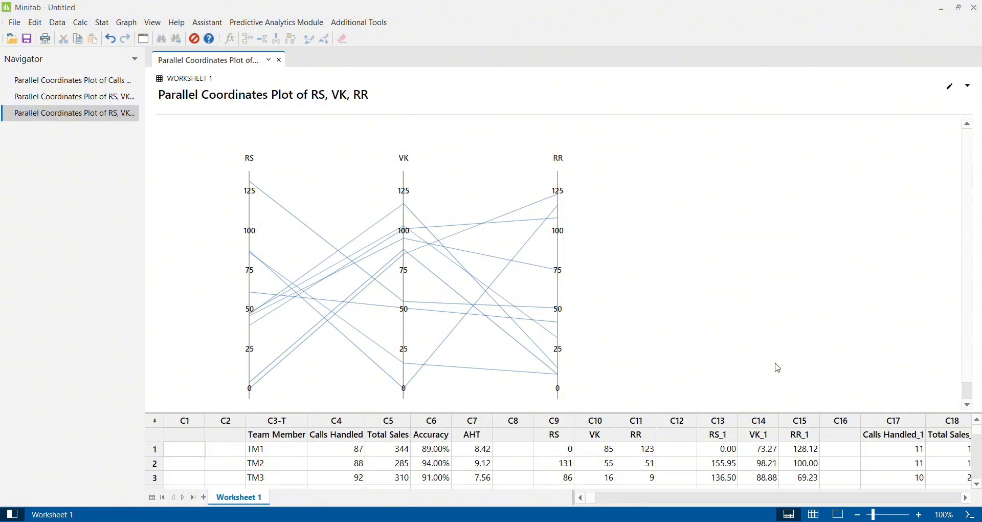
Start another Parallel Coordinates Plot and clear RS, VK and RR from its variables
key("ctrl+e")
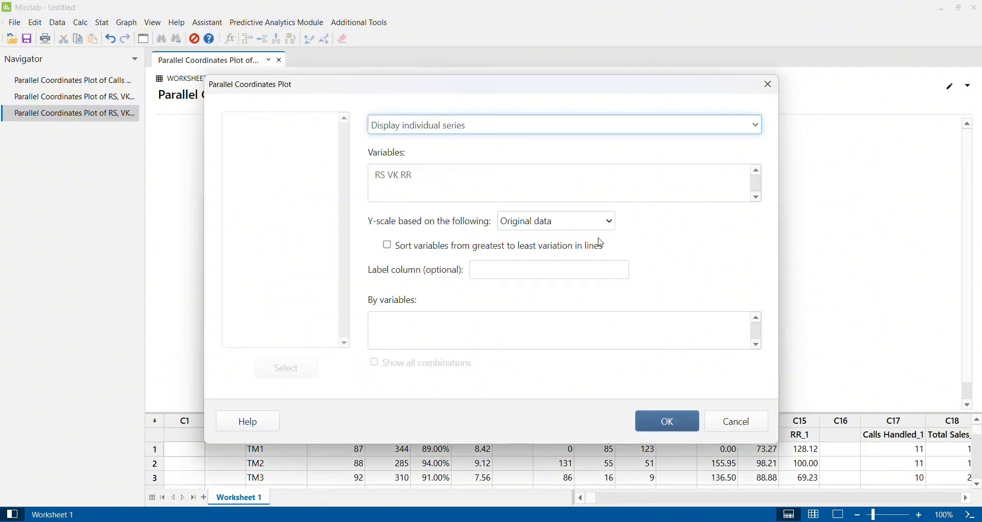
left_click(537, 189)
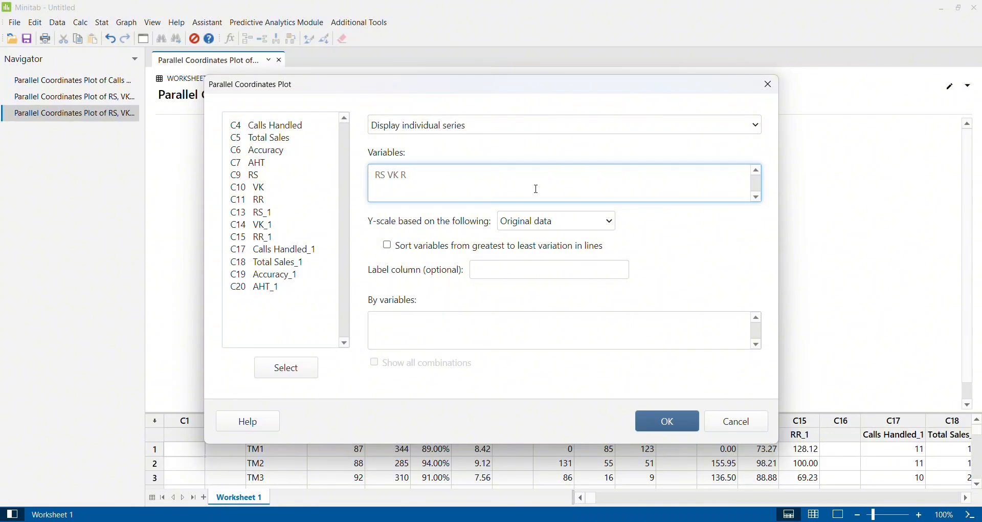
key("BackSpace")
key("BackSpace")
key("BackSpace")
key("BackSpace")
key("BackSpace")
key("BackSpace")
key("BackSpace")
Create the plot with RS_1, VK_1 and RR_1 as variables and check row values at its axes
double_click(268, 213)
double_click(273, 228)
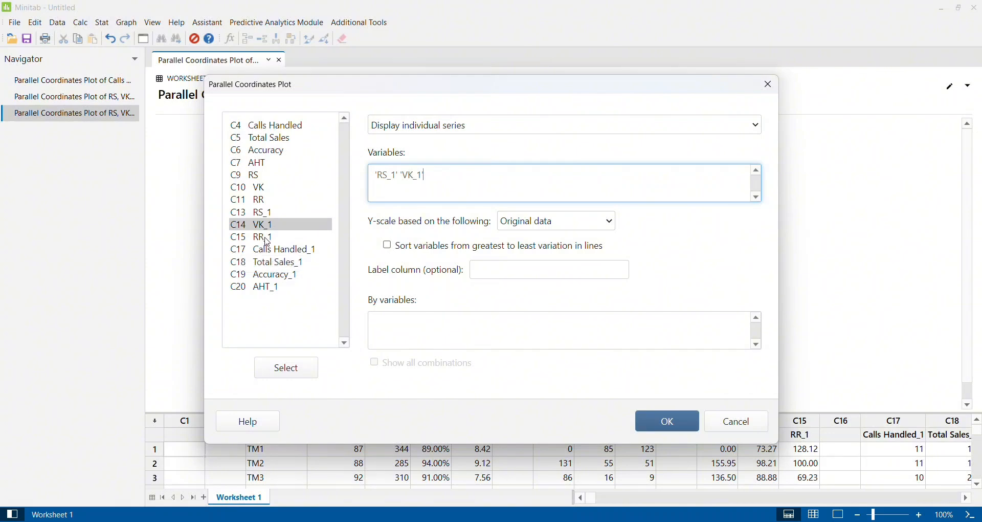
left_click(267, 239)
double_click(267, 238)
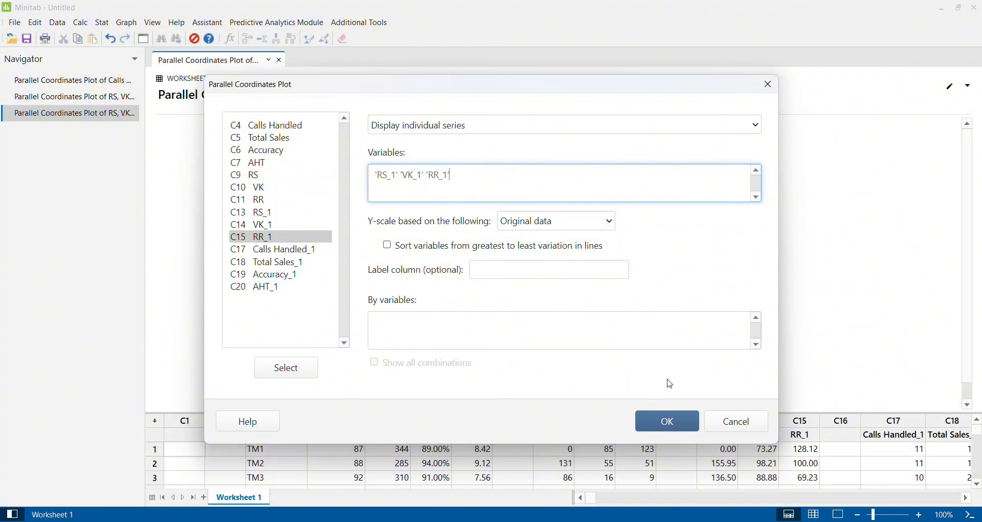
left_click(670, 423)
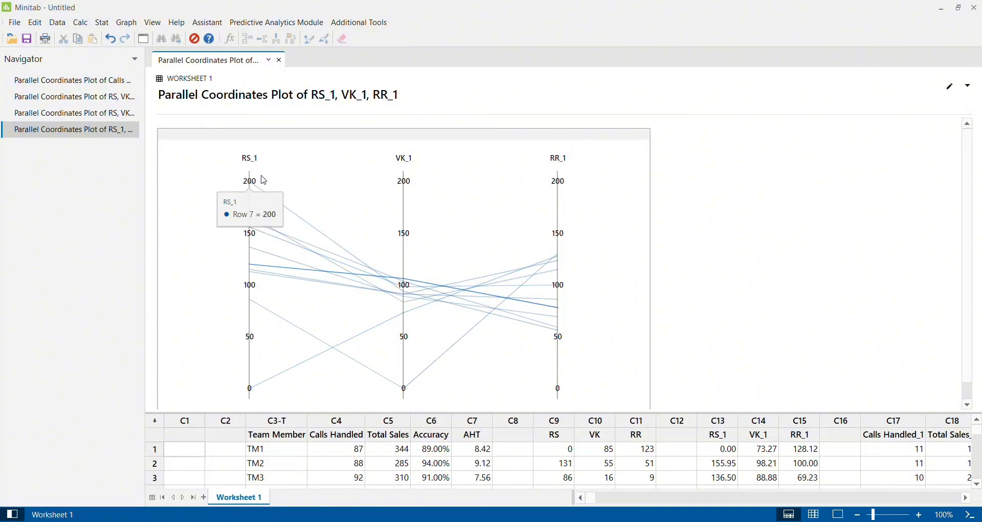
mouse_move(407, 276)
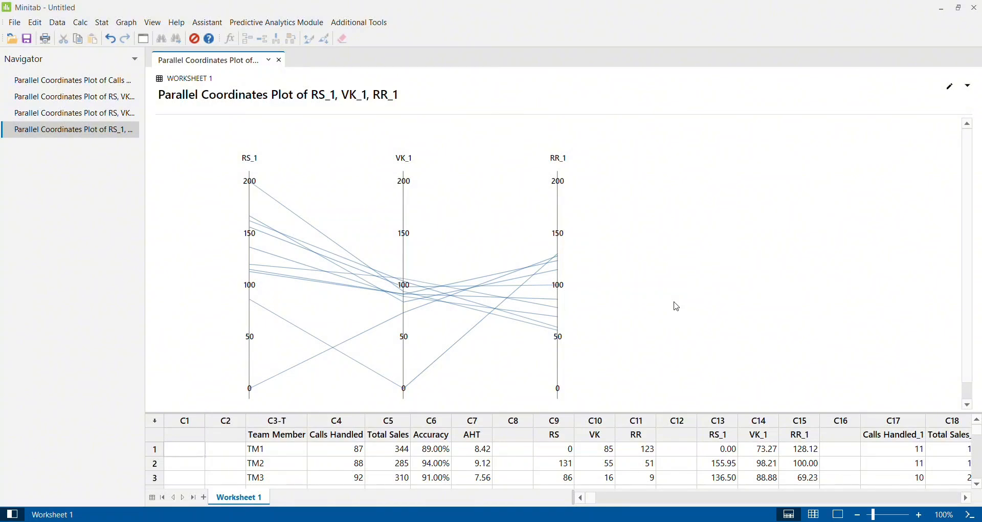
Examine the Calls Handled_1, Total Sales_1, Accuracy_1 and AHT_1 columns in the worksheet
left_click(802, 443)
key("Right")
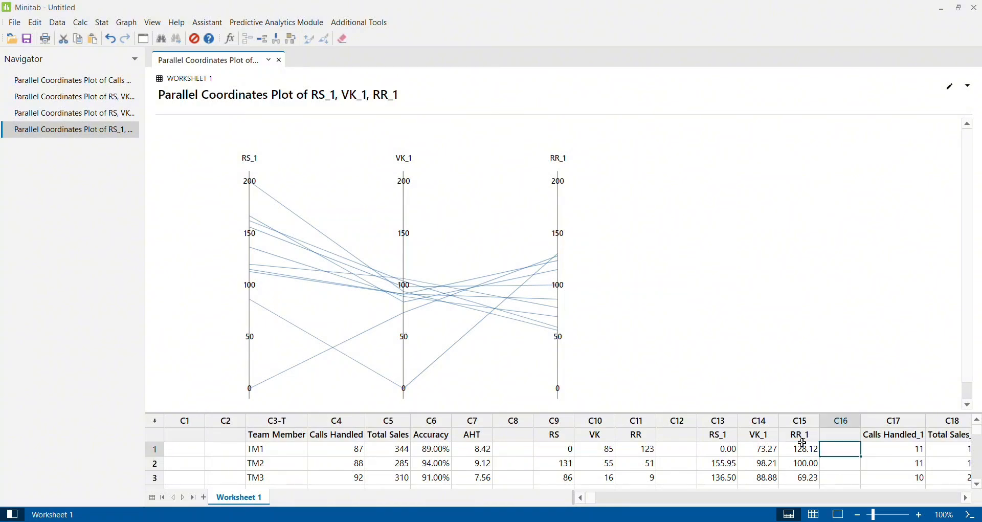
key("Right")
key("Right")
key("Right")
key("Right")
key("Right")
key("Right")
key("Right")
key("Right")
key("Left")
key("Left")
key("Left")
key("Left")
key("Left")
key("Left")
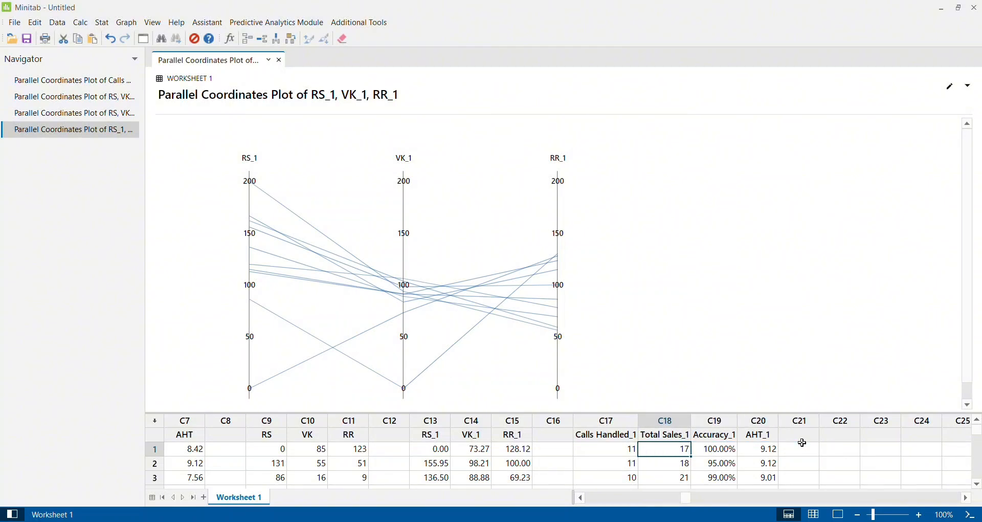
key("Left")
key("Down")
key("Down")
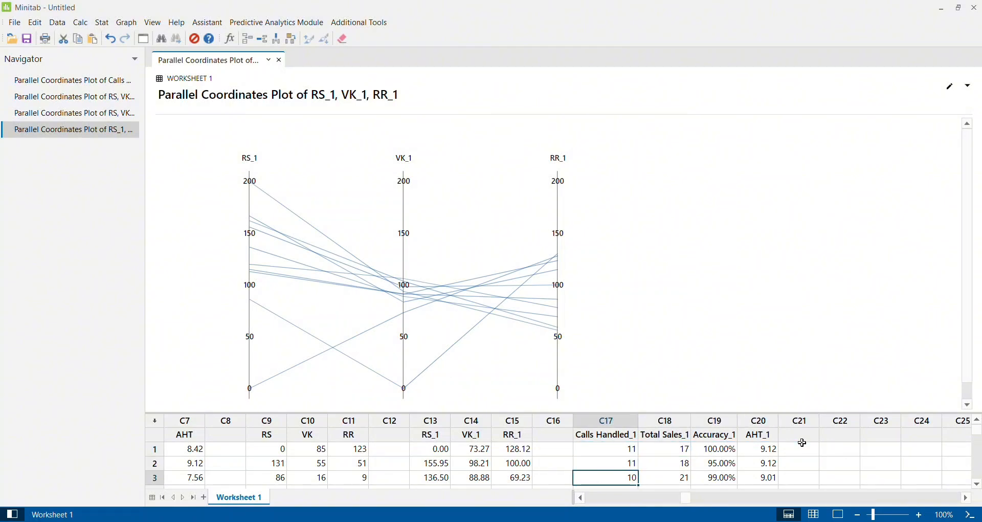
key("Up")
key("Up")
key("Up")
key("Right")
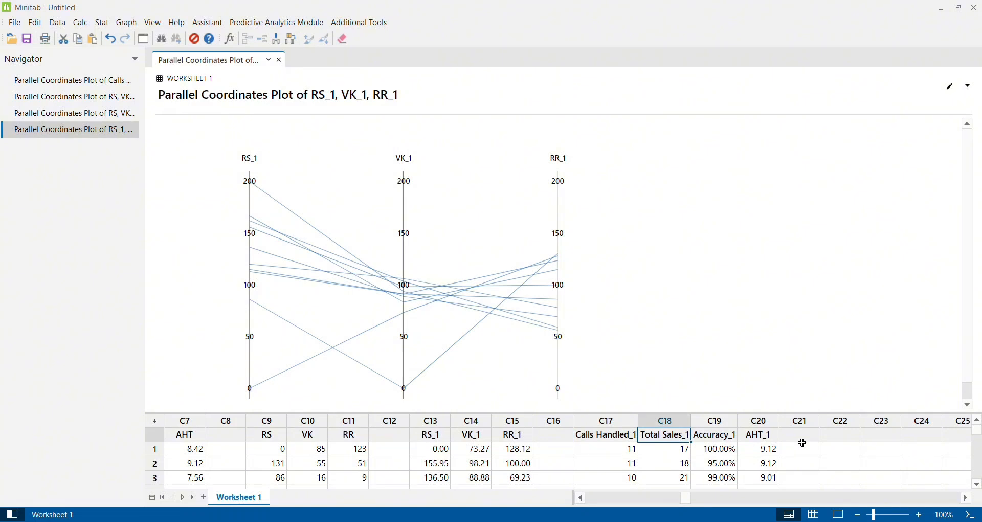
key("Right")
key("Left")
key("Left")
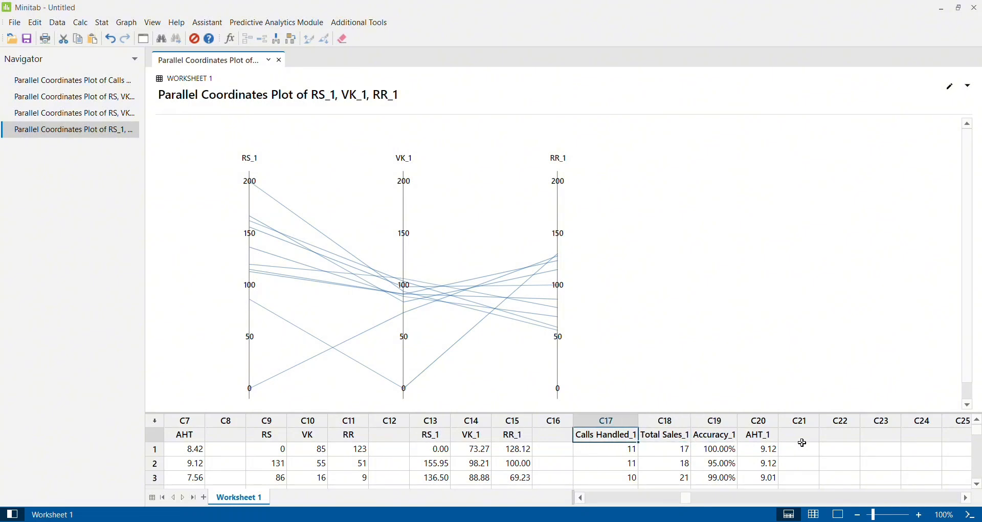
key("Right")
key("Right")
key("Down")
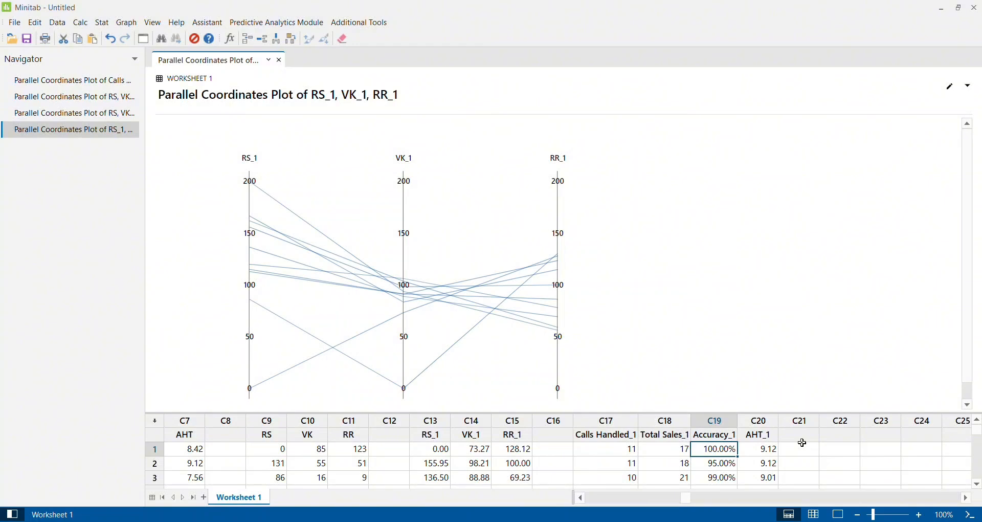
key("Right")
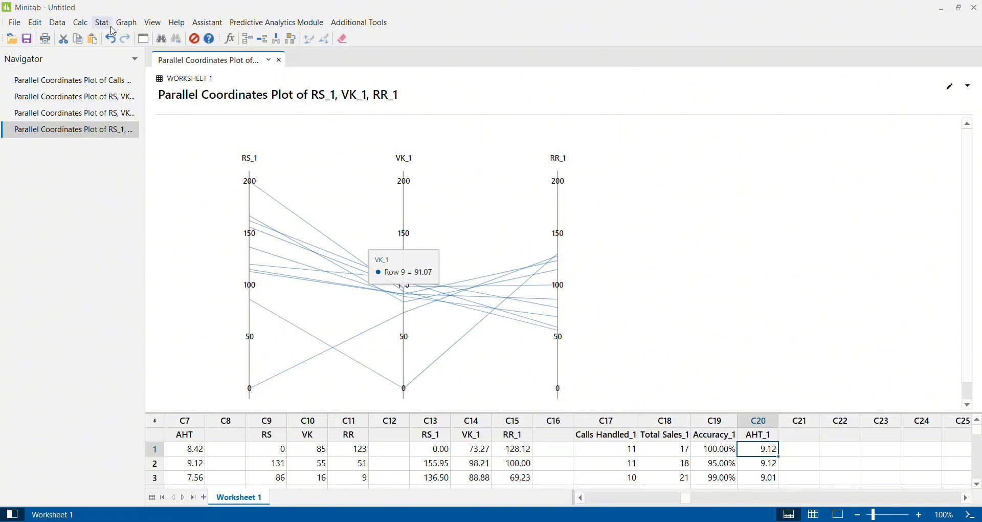
Start a new Parallel Coordinates Plot and clear RS_1, VK_1 and RR_1 from its variables
left_click(126, 23)
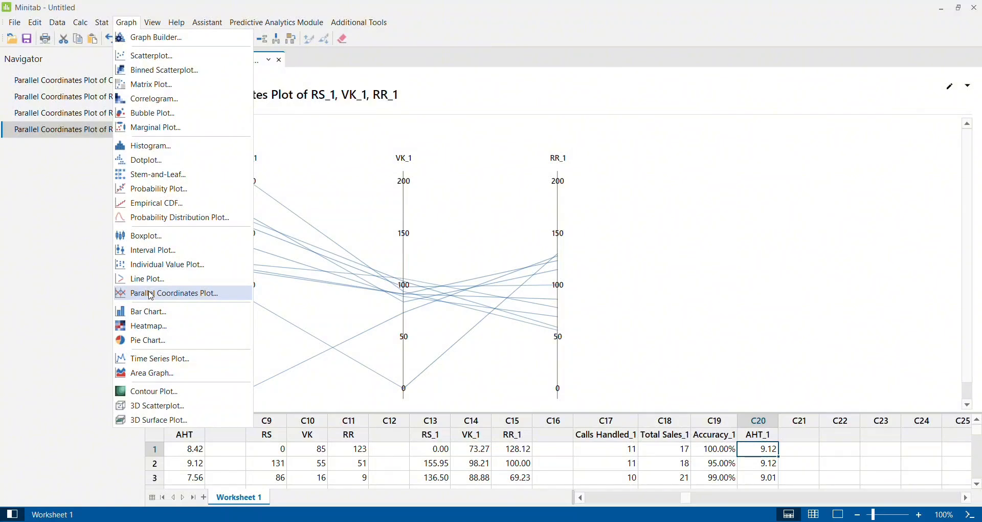
left_click(151, 294)
left_click(480, 178)
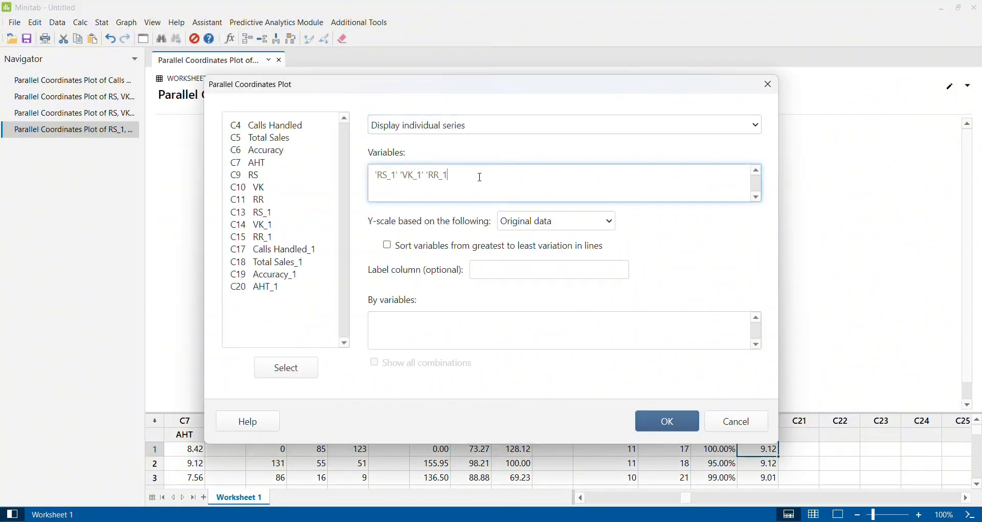
key("BackSpace")
key("BackSpace")
key("BackSpace")
key("BackSpace")
key("BackSpace")
key("BackSpace")
key("BackSpace")
key("BackSpace")
key("BackSpace")
key("BackSpace")
key("BackSpace")
key("BackSpace")
key("BackSpace")
key("BackSpace")
key("BackSpace")
key("BackSpace")
key("BackSpace")
key("BackSpace")
Create the plot with Calls Handled_1, Total Sales_1, Accuracy_1 and AHT_1 as variables and the Y-scale based on Standard units
double_click(306, 250)
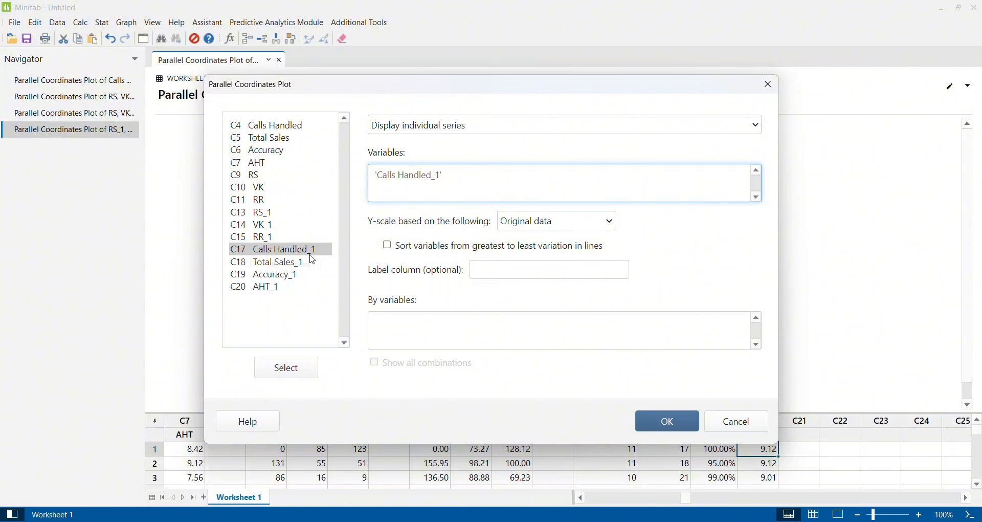
left_click(291, 263)
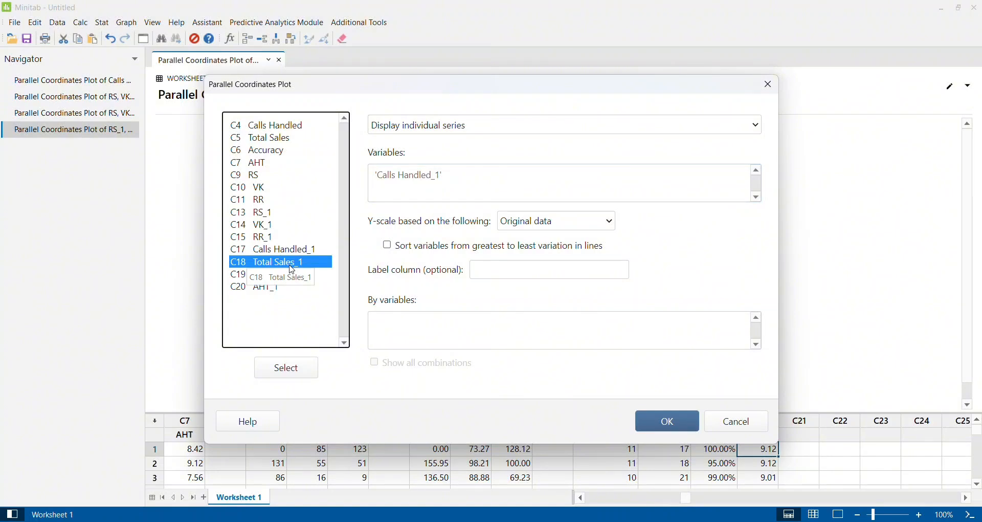
double_click(291, 263)
left_click(286, 279)
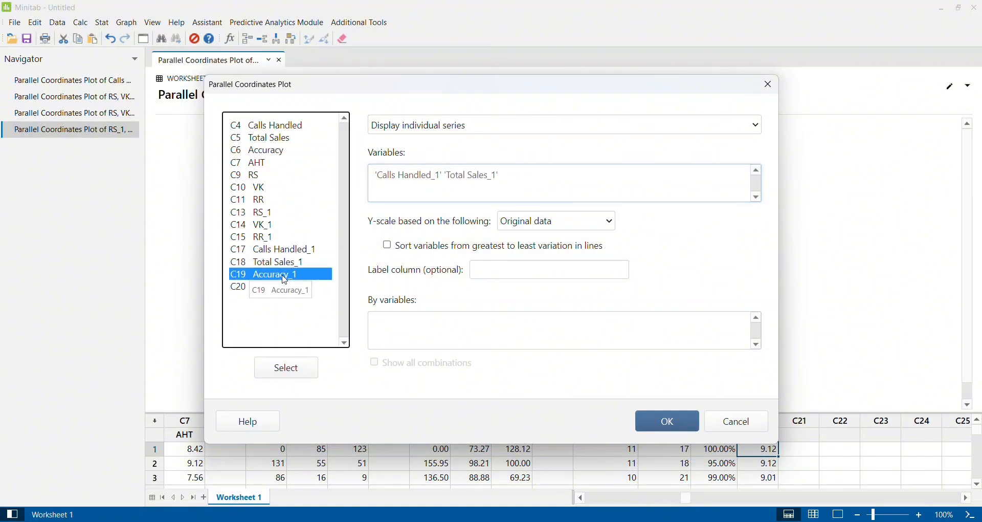
double_click(285, 279)
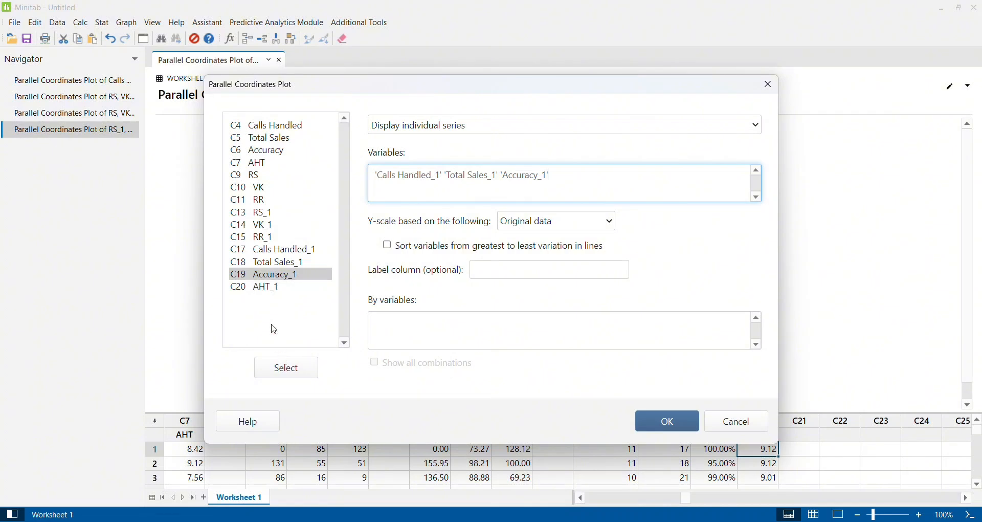
left_click(263, 291)
double_click(263, 291)
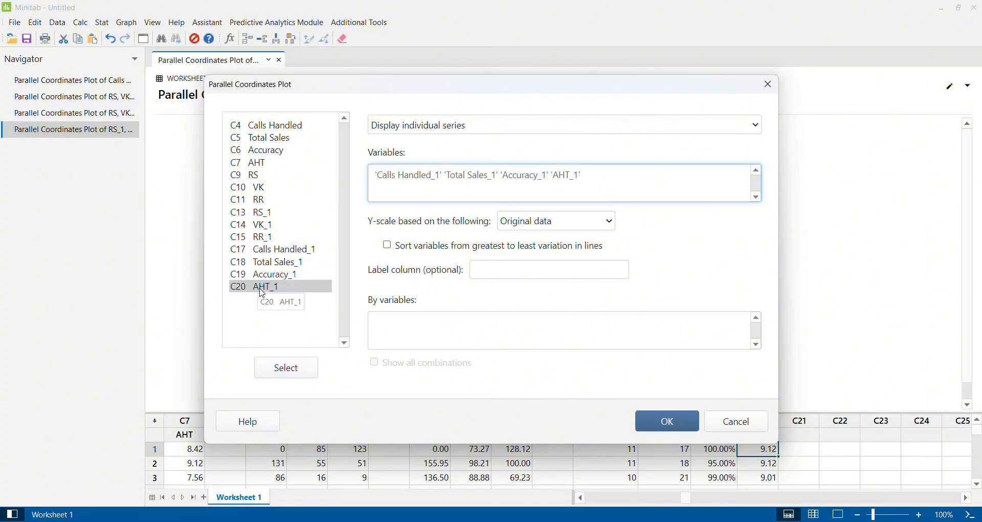
left_click(611, 228)
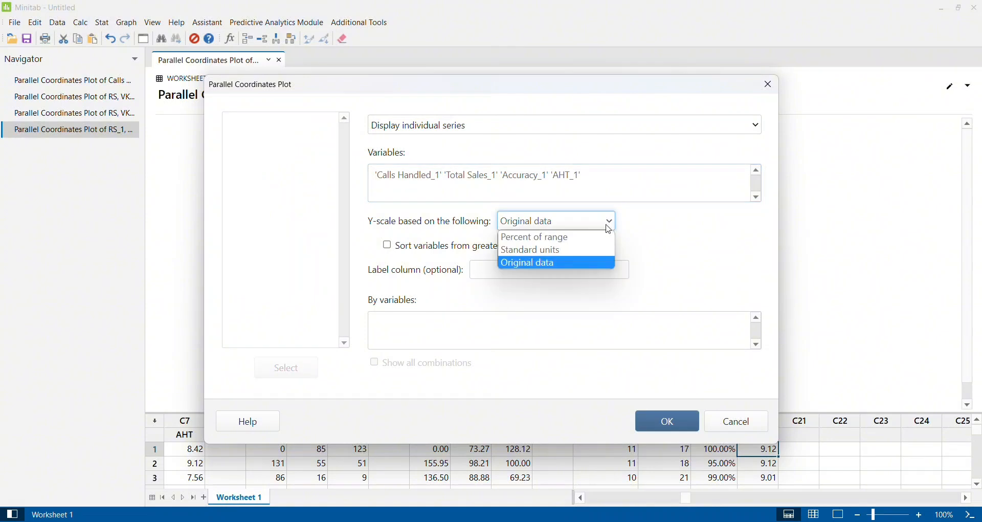
left_click(561, 251)
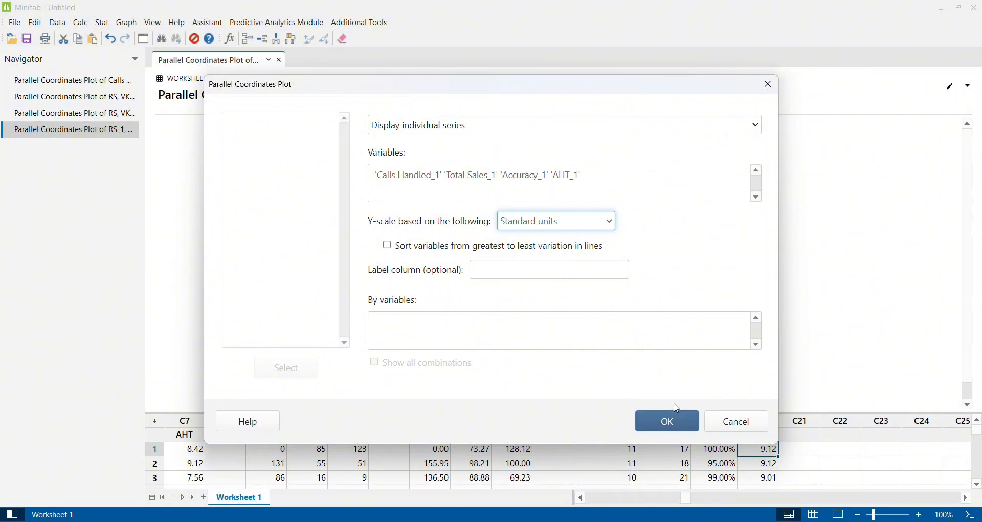
left_click(673, 420)
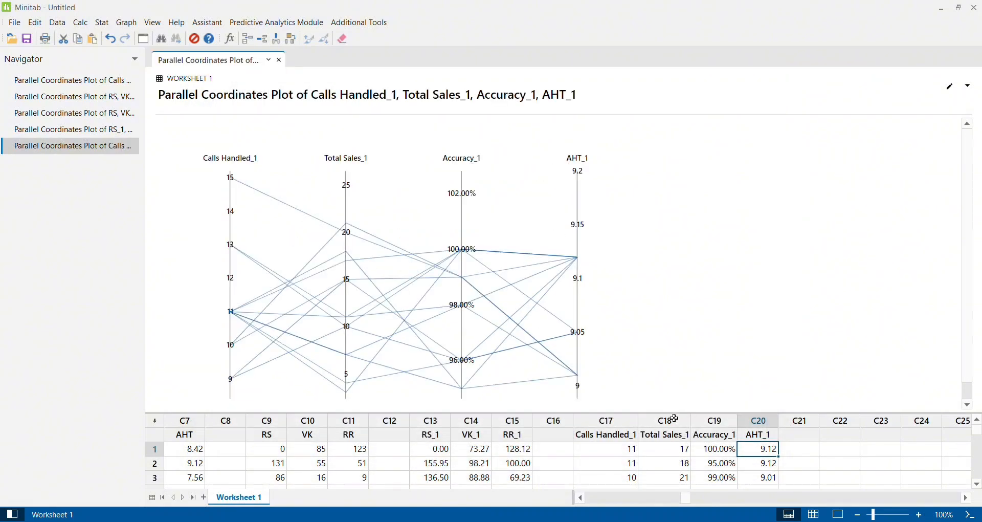
Inspect individual row lines at the Calls Handled_1, Total Sales_1 and Accuracy_1 axes of the plot
left_click(625, 305)
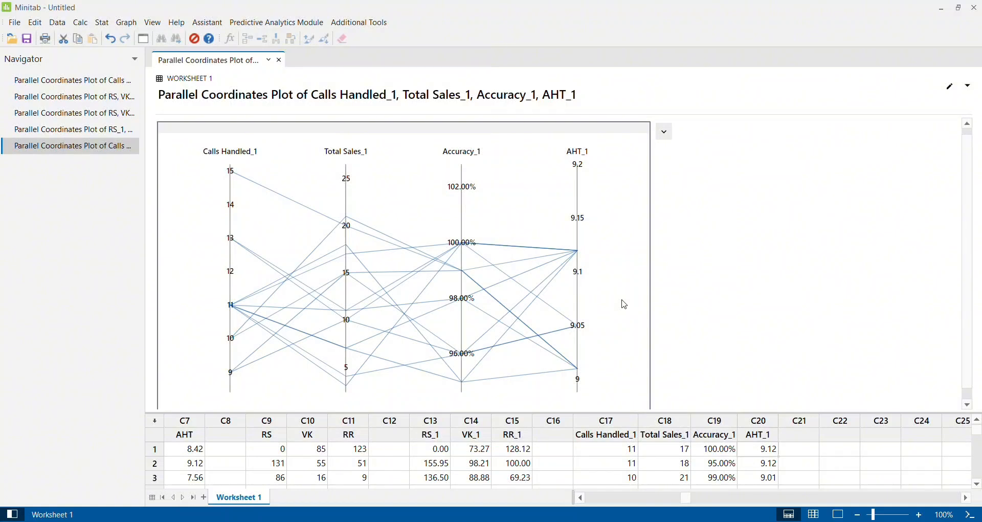
mouse_move(233, 379)
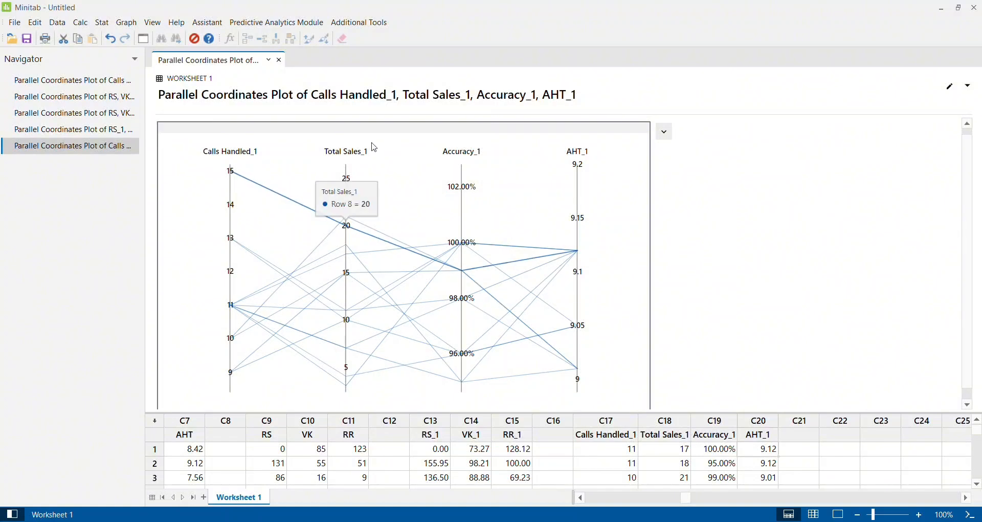
mouse_move(341, 254)
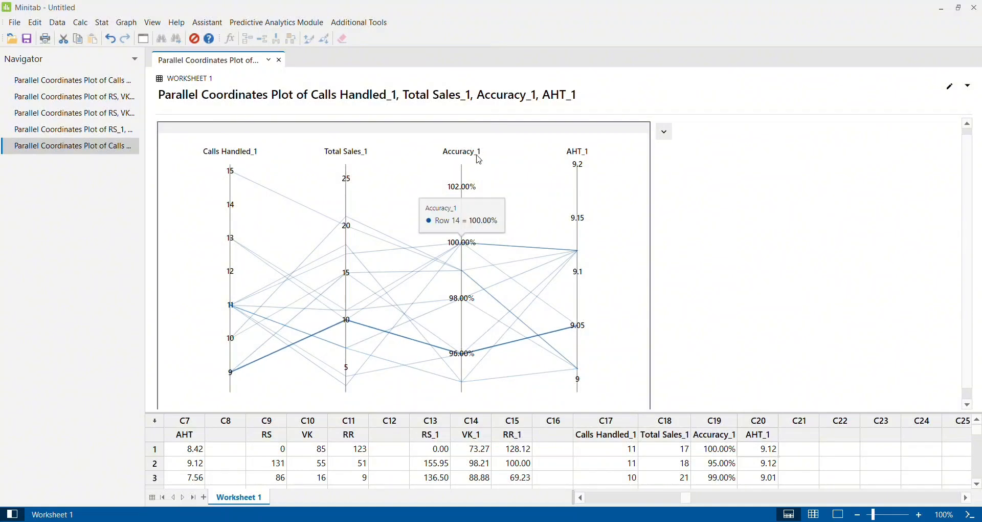
mouse_move(482, 275)
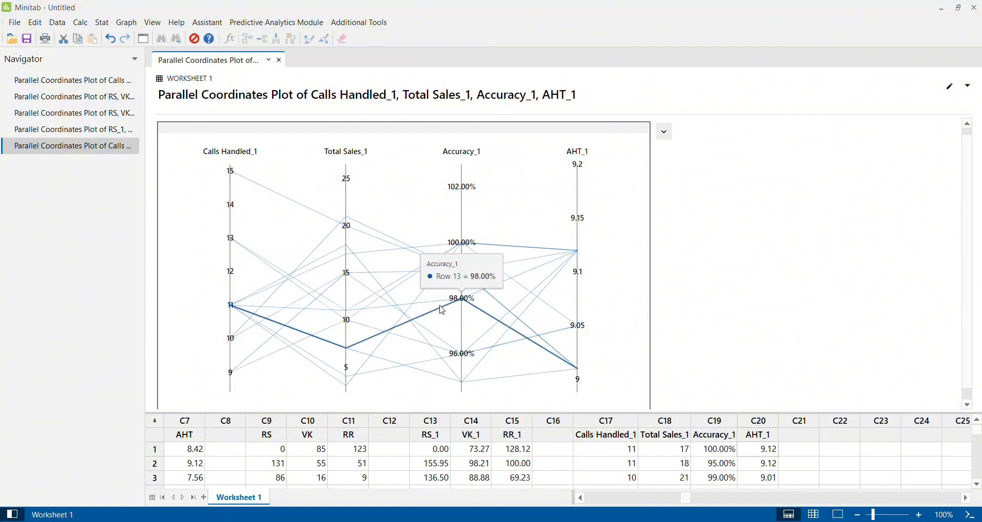
Inspect individual row lines at the Accuracy_1, AHT_1 and Total Sales_1 axes of the plot
mouse_move(469, 257)
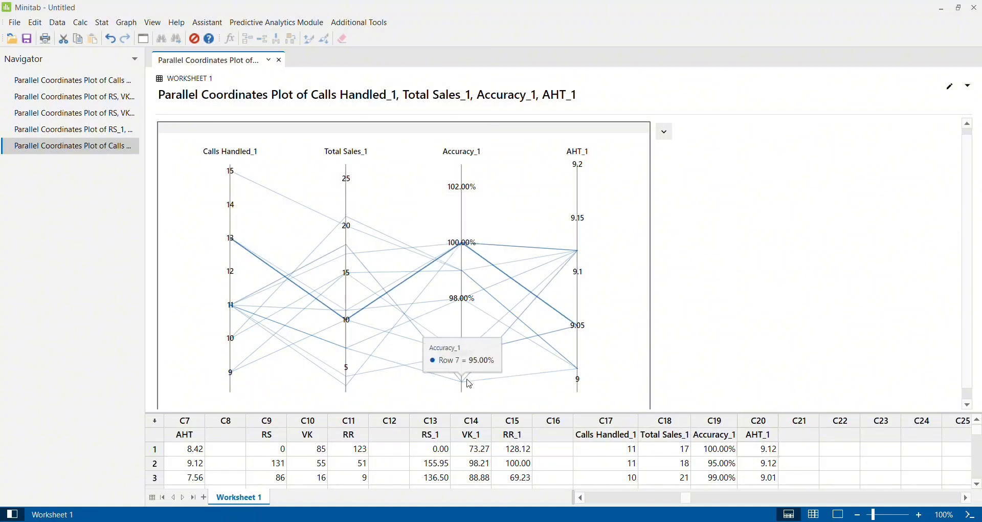
mouse_move(597, 276)
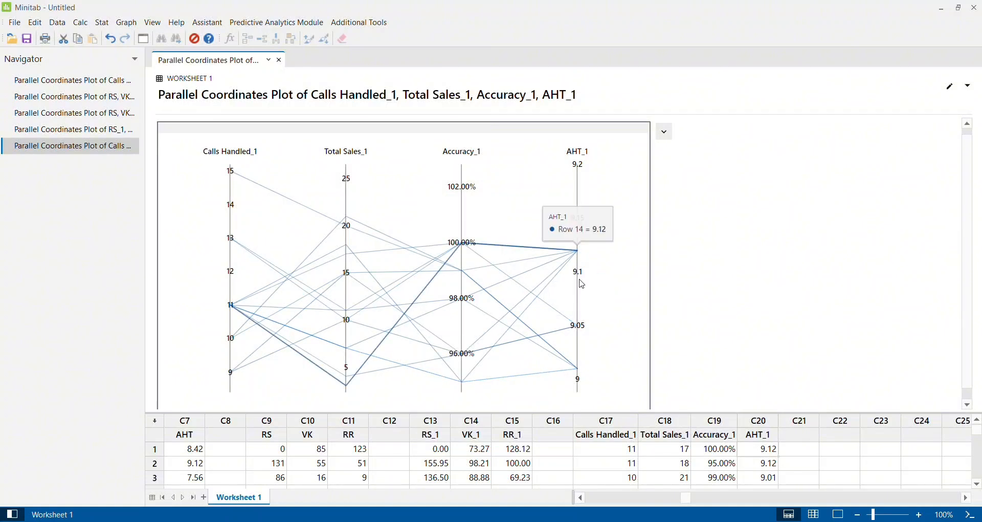
mouse_move(586, 249)
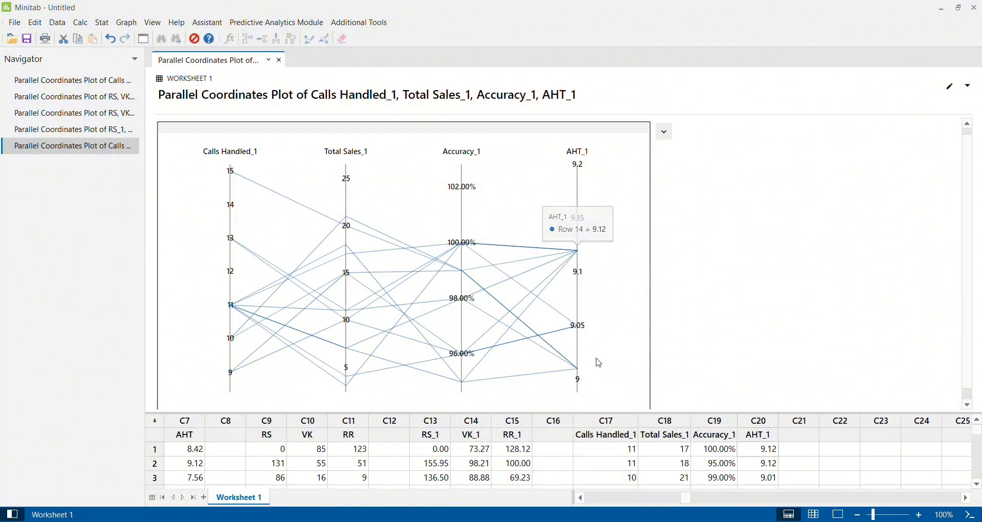
mouse_move(395, 385)
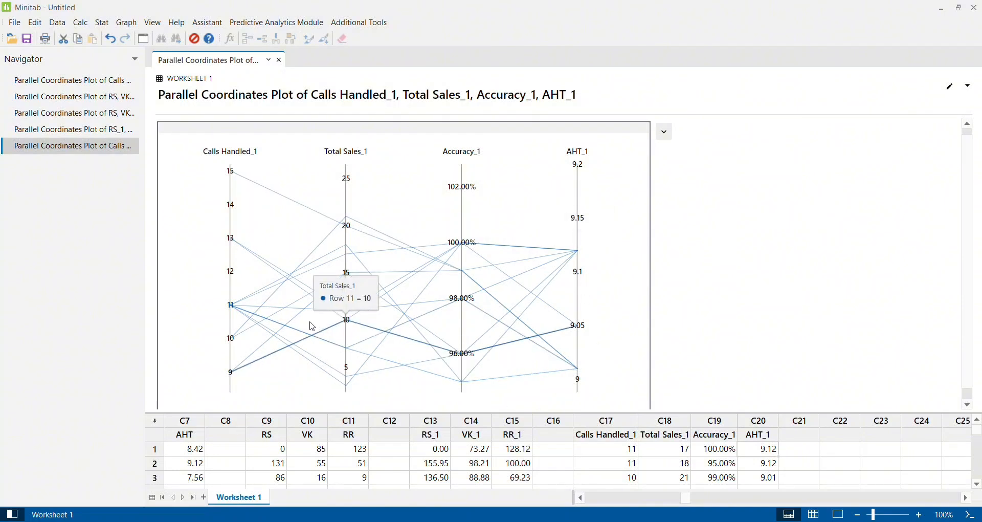
mouse_move(453, 366)
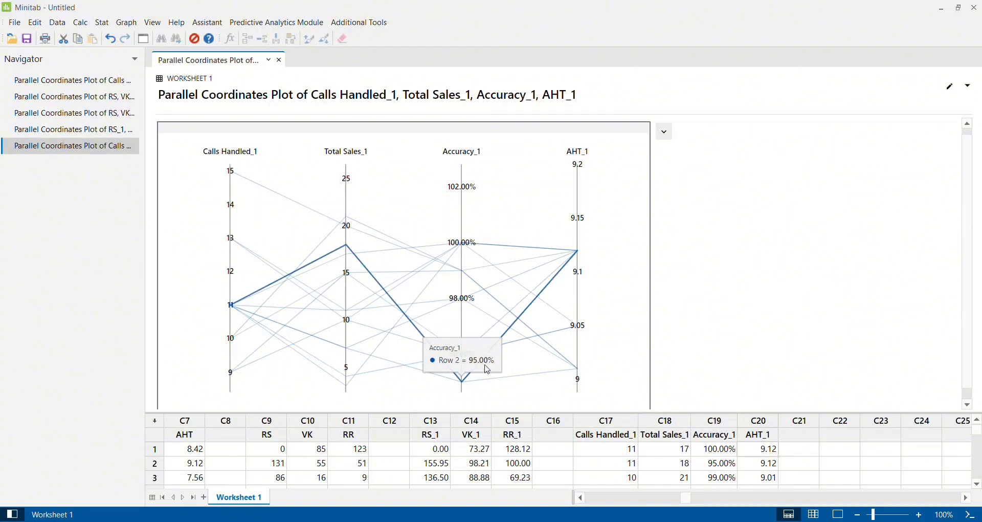
scroll(614, 327, "down", 2)
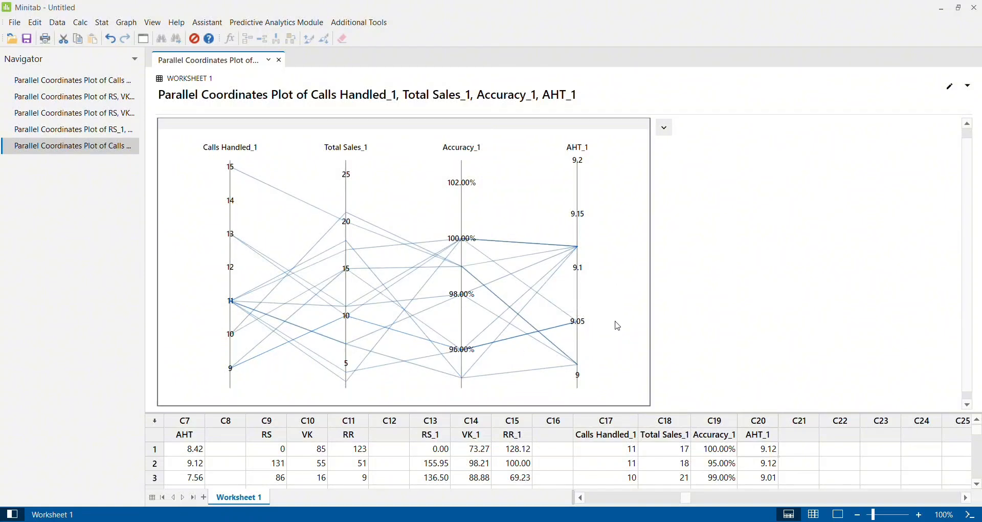
scroll(618, 326, "up", 3)
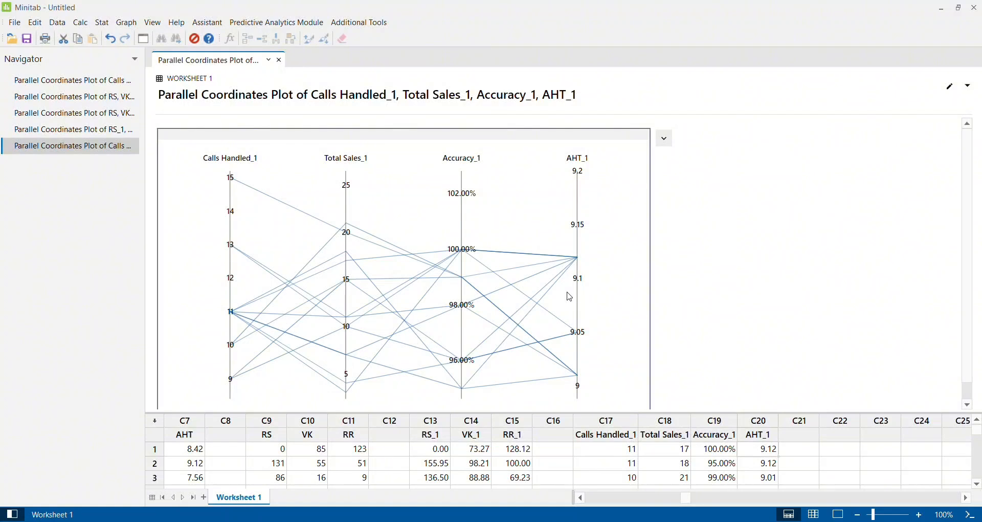
Review the Calls Handled_1, Total Sales_1 and Accuracy_1 column headings in the worksheet
left_click(730, 449)
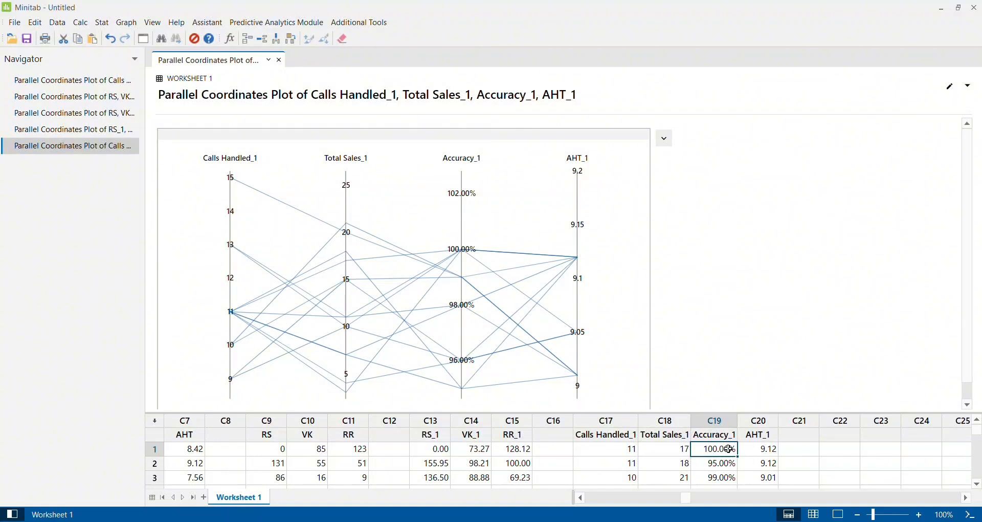
key("Up")
key("Left")
key("Left")
key("Left")
key("Right")
key("Right")
key("Right")
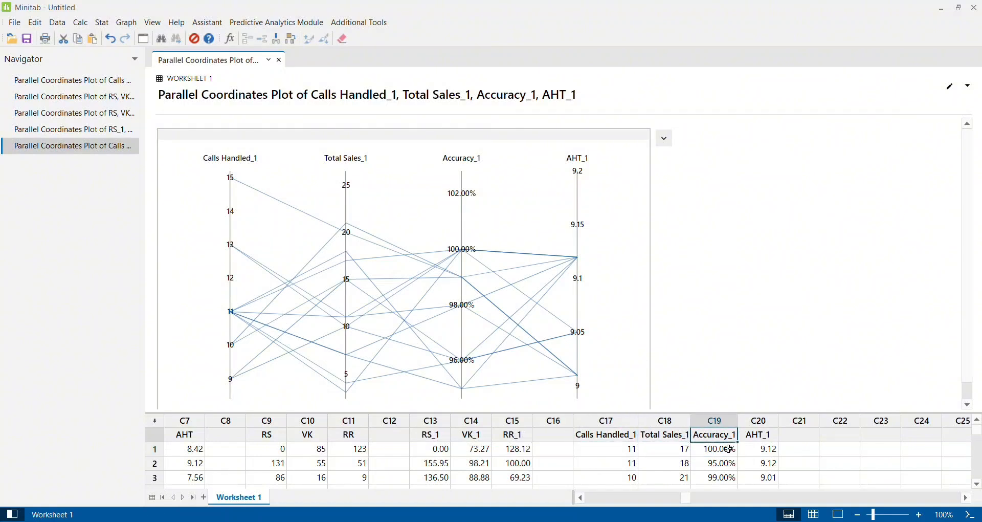
key("Left")
key("Left")
key("Left")
key("Left")
key("Left")
key("Left")
key("Left")
key("Left")
key("Left")
key("Right")
key("Right")
key("Right")
key("Right")
key("Right")
key("Right")
key("Right")
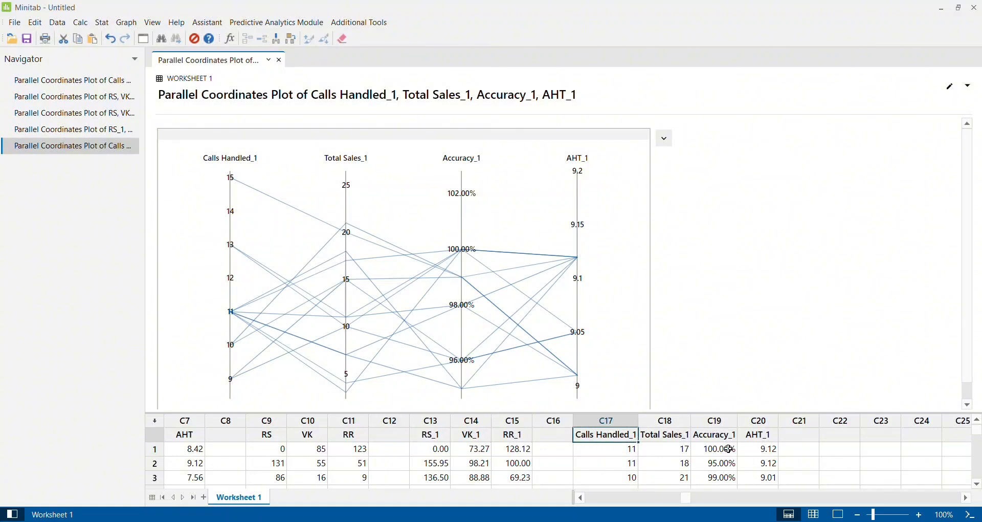
Review the worksheet's earlier column headings, from Calls Handled through the RS, VK and RR group
key("Left")
key("Left")
key("Left")
key("Left")
key("Left")
key("Left")
key("Left")
key("Left")
key("Left")
key("Left")
key("Left")
key("Left")
key("Left")
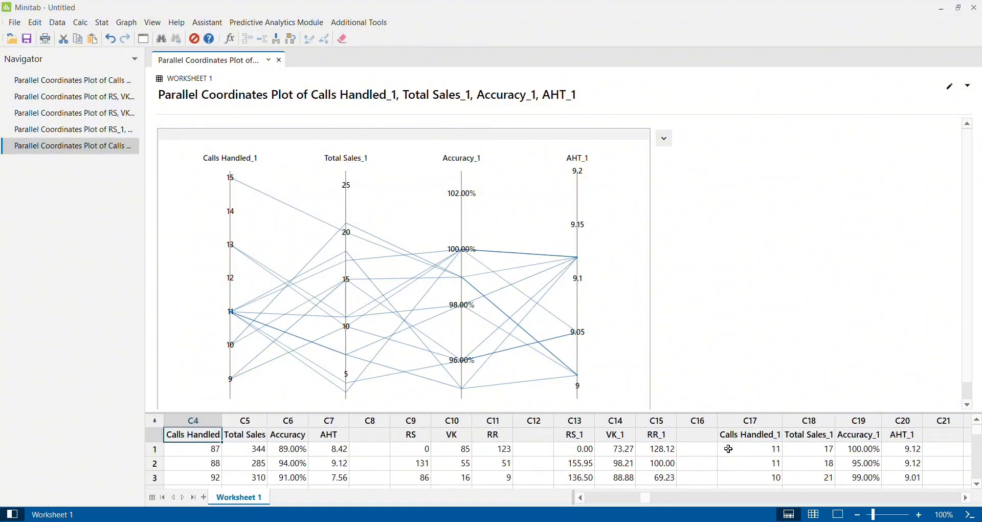
key("Right")
key("Right")
key("Right")
key("Right")
key("Right")
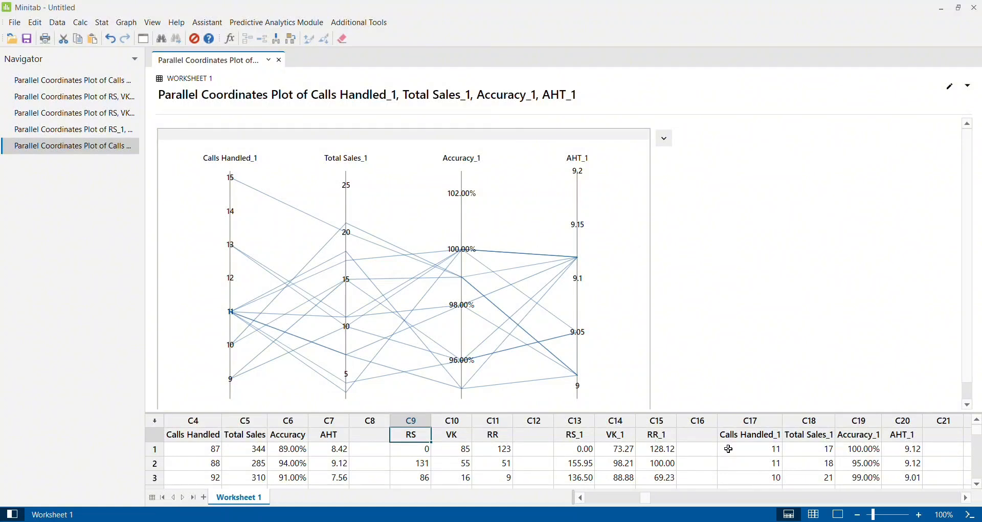
key("Right")
key("Right")
key("Right")
key("Left")
key("Left")
key("Left")
key("Right")
key("Right")
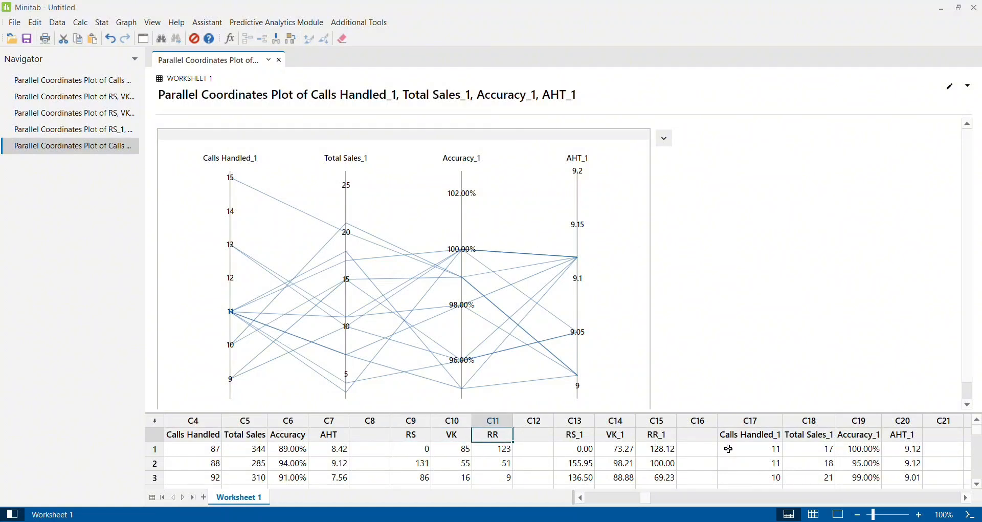
key("Right")
key("Right")
key("Right")
key("Left")
key("Left")
key("Left")
key("Left")
key("Left")
key("Left")
key("Left")
key("Left")
key("Left")
key("Left")
key("Left")
key("Left")
key("Left")
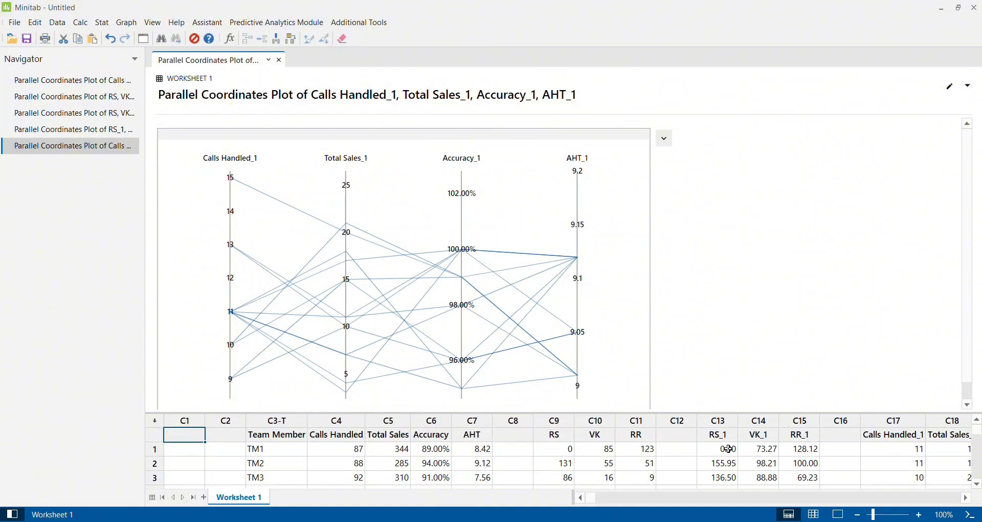
Examine the Team Member rows and the Calls Handled values beside them in the worksheet
key("Right")
key("Right")
key("Down")
key("Down")
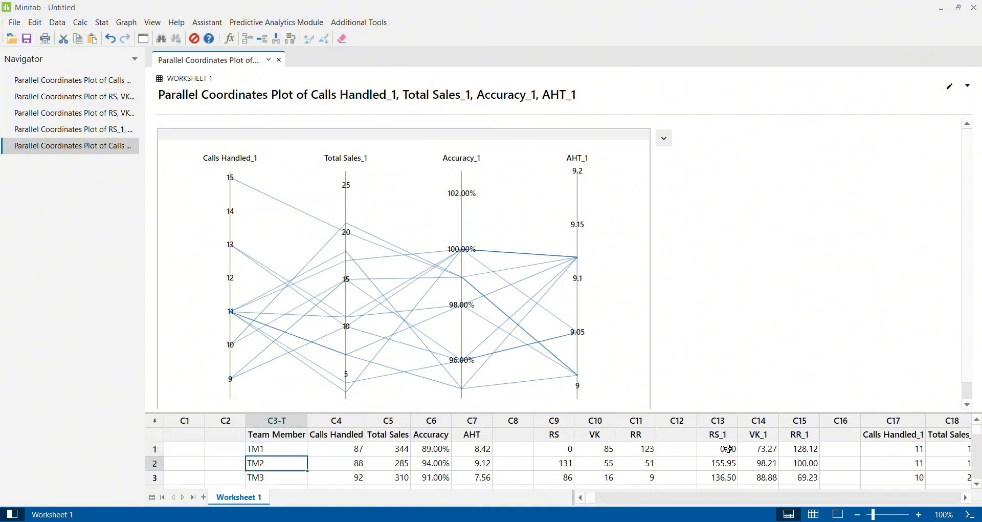
key("Down")
key("Down")
key("Down")
key("Down")
key("Down")
key("Right")
key("Up")
key("Up")
key("Up")
key("Up")
key("Up")
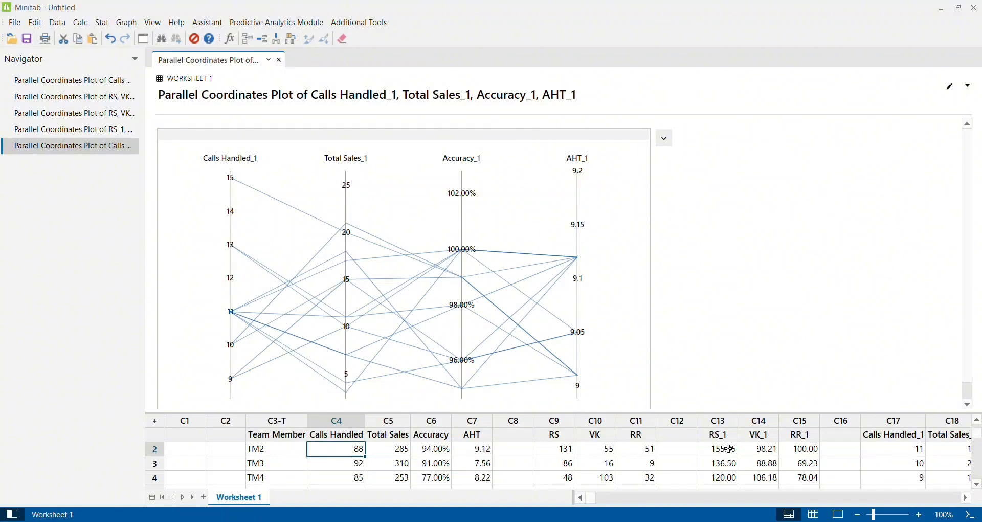
key("Up")
key("Up")
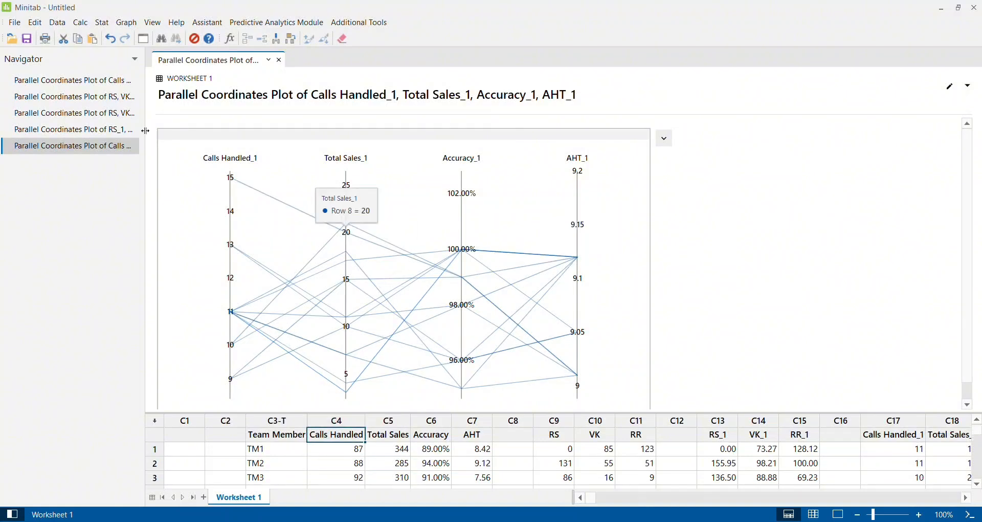
Review the five parallel coordinates plots in turn, ending on the one for Calls Handled_1, Total Sales_1, Accuracy_1 and AHT_1
left_click(92, 97)
left_click(92, 98)
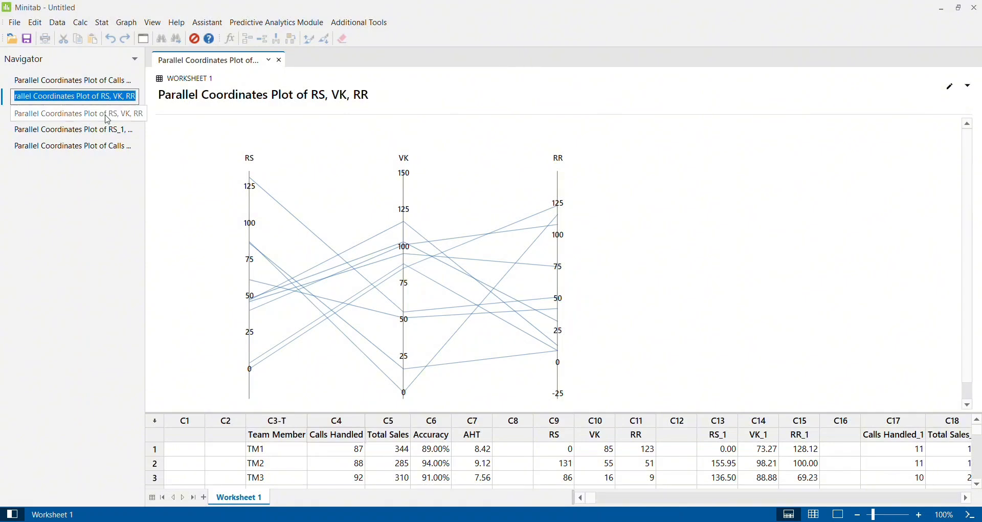
double_click(71, 83)
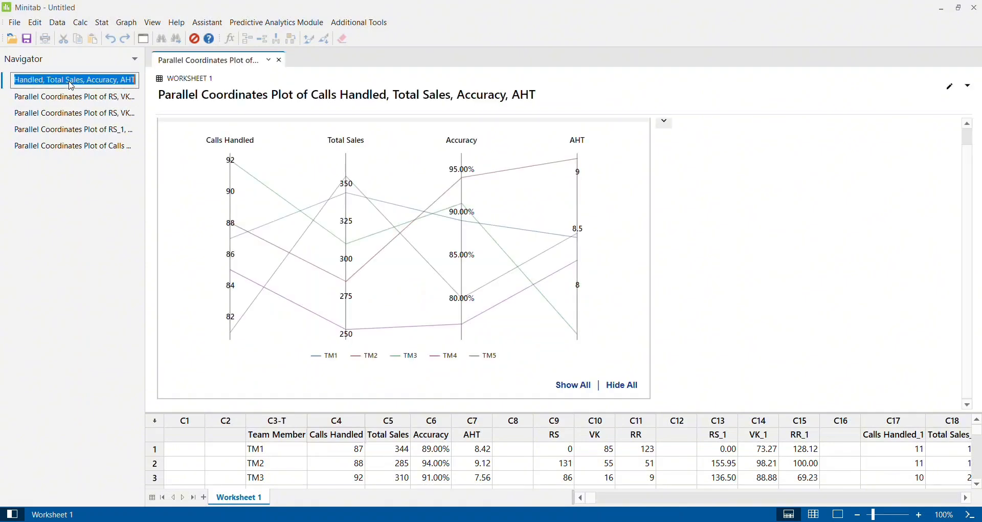
left_click(69, 100)
left_click(68, 102)
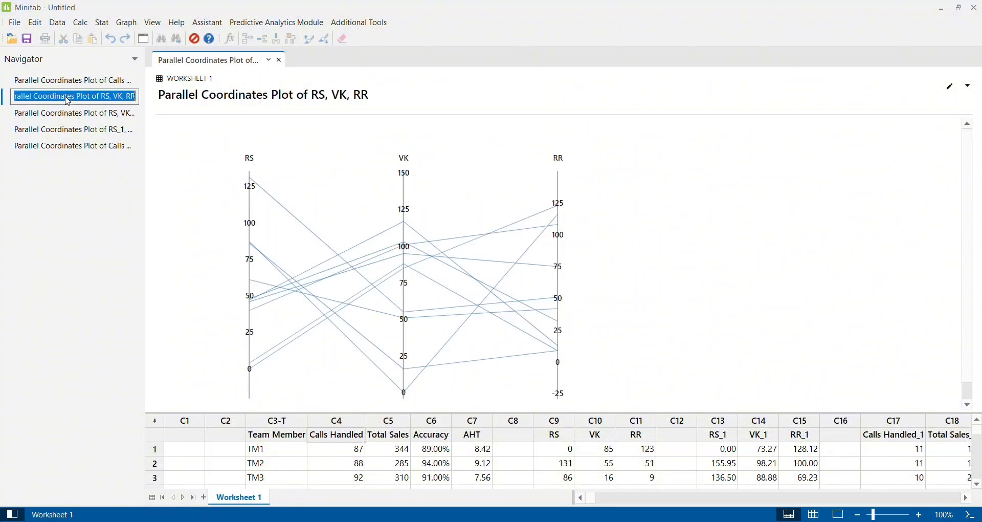
double_click(67, 114)
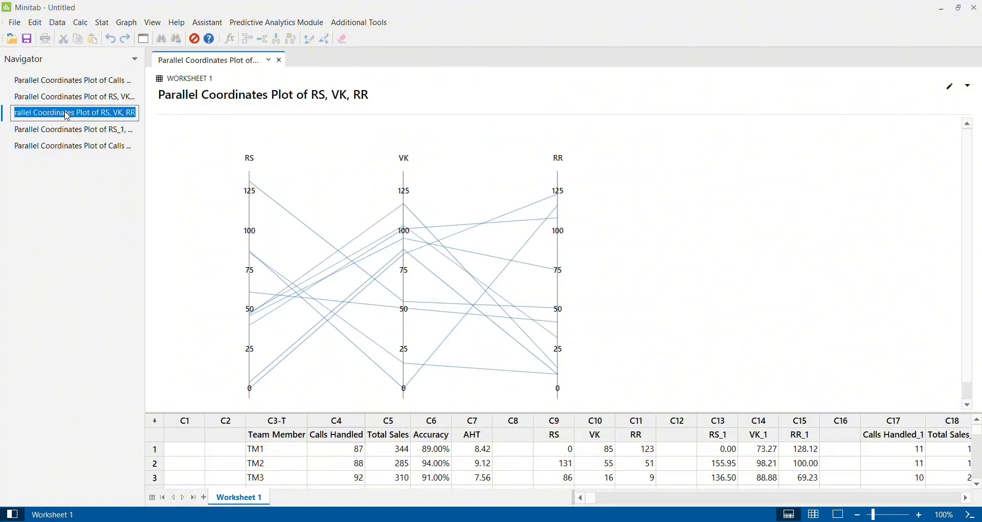
double_click(68, 130)
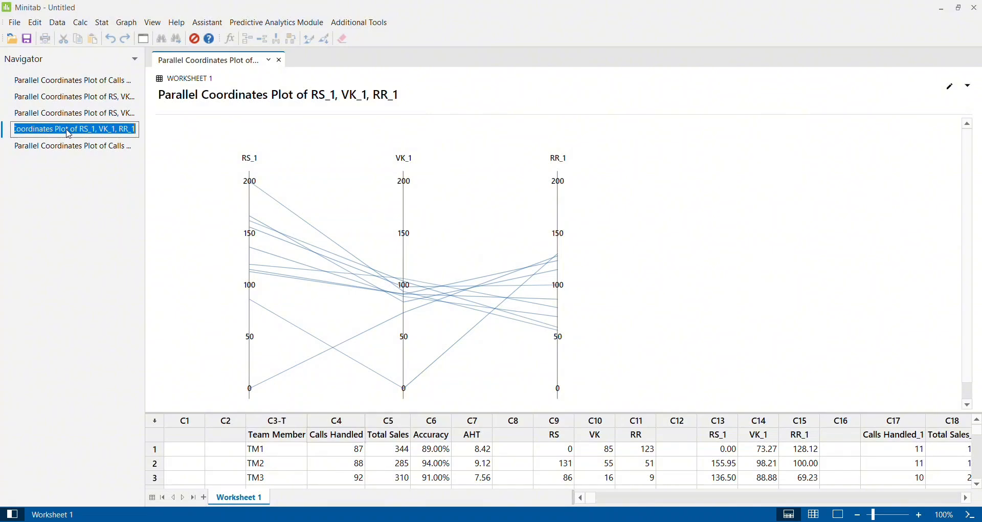
double_click(69, 148)
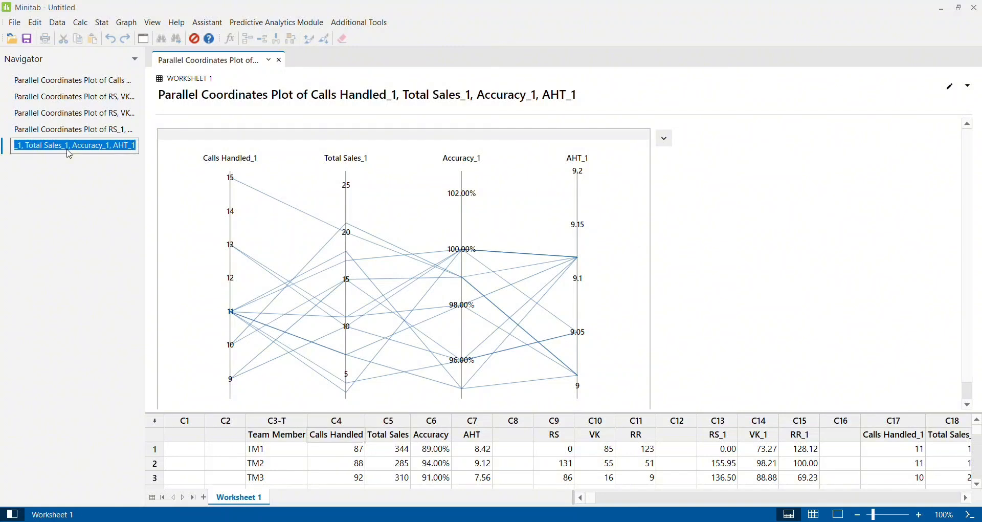
left_click(746, 293)
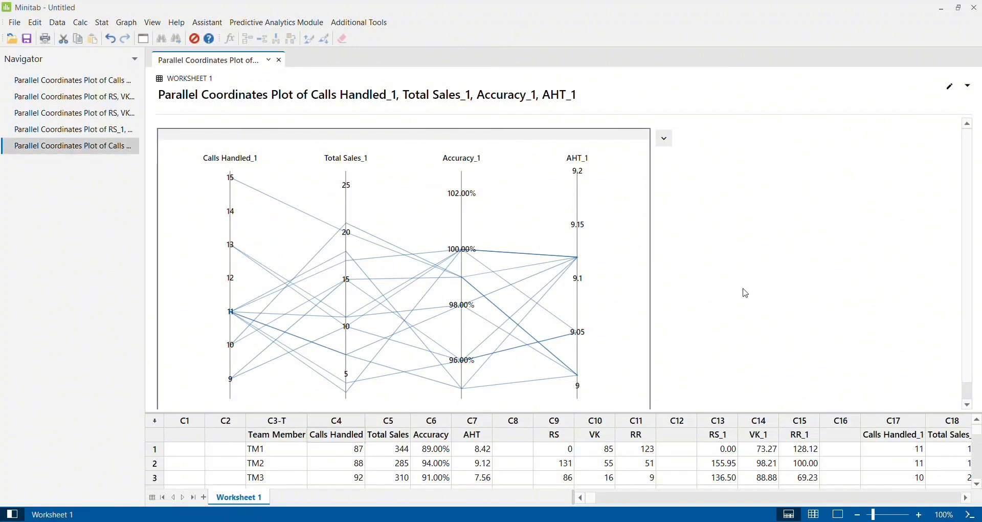